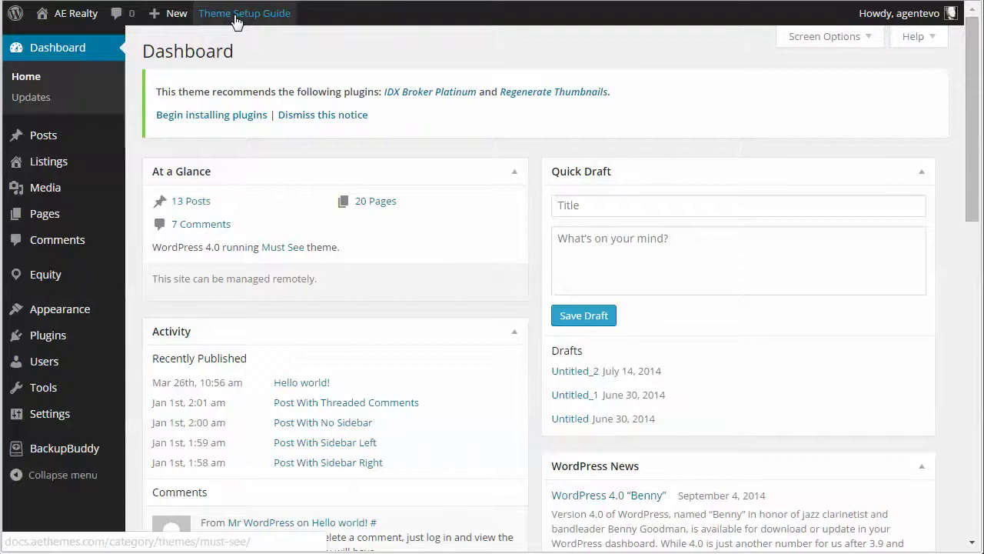
Open the Theme Setup Guide's Shortcodes page and scroll to the Agent Social Icons & Info section
left_click(237, 22)
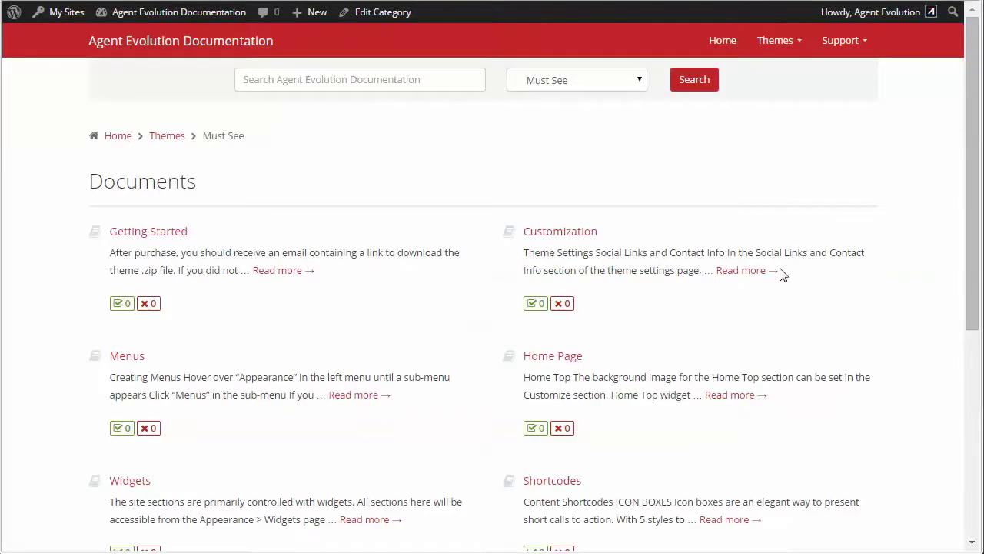
scroll(782, 274, "down", 2)
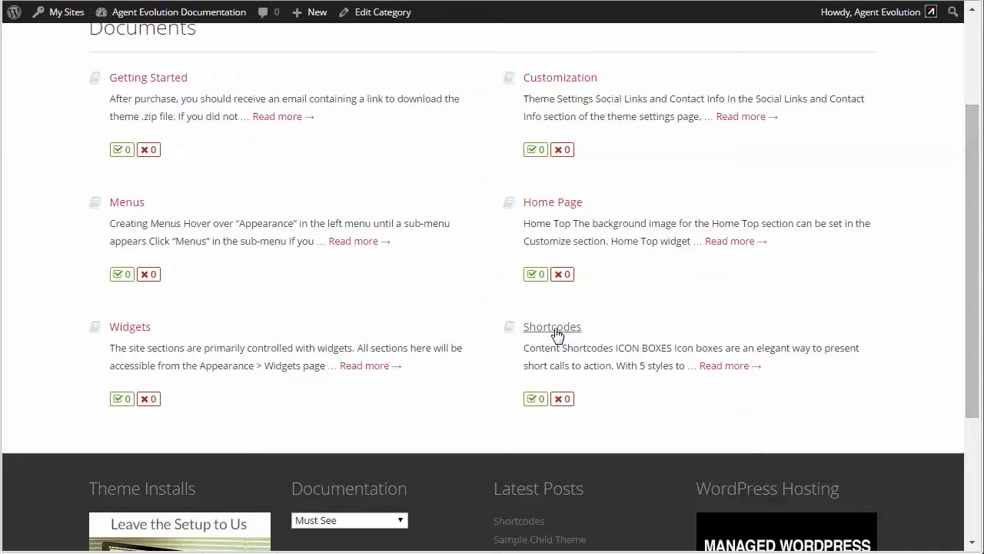
left_click(543, 329)
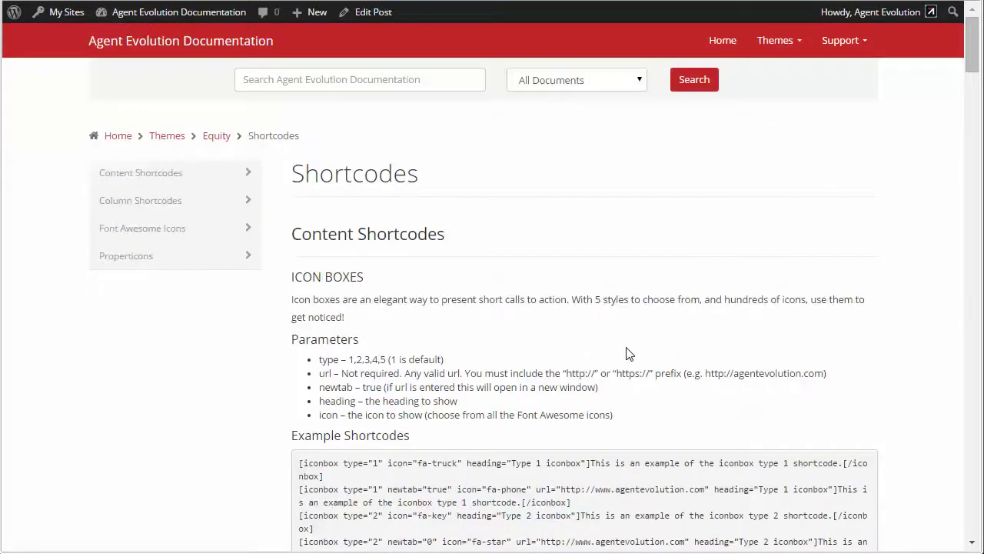
scroll(629, 354, "down", 9)
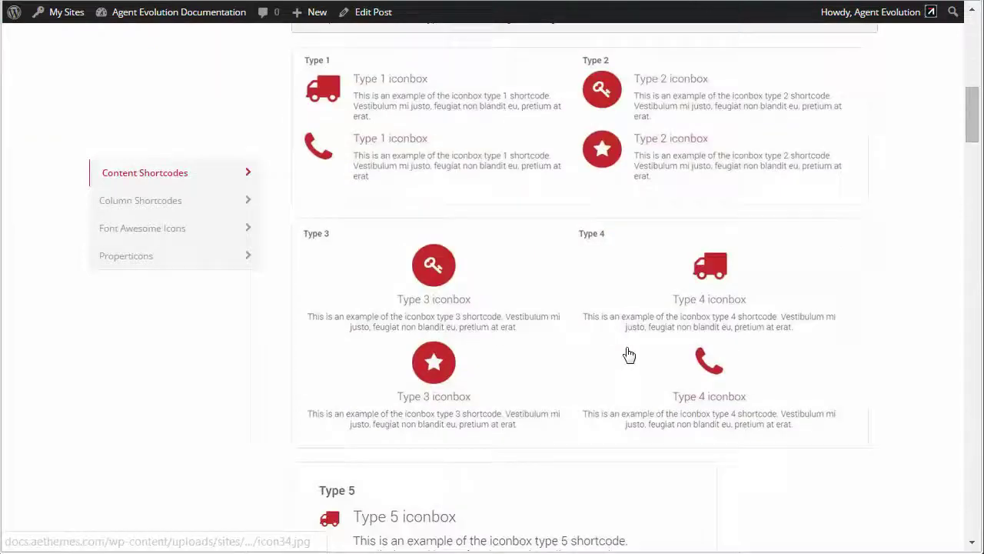
scroll(629, 353, "down", 20)
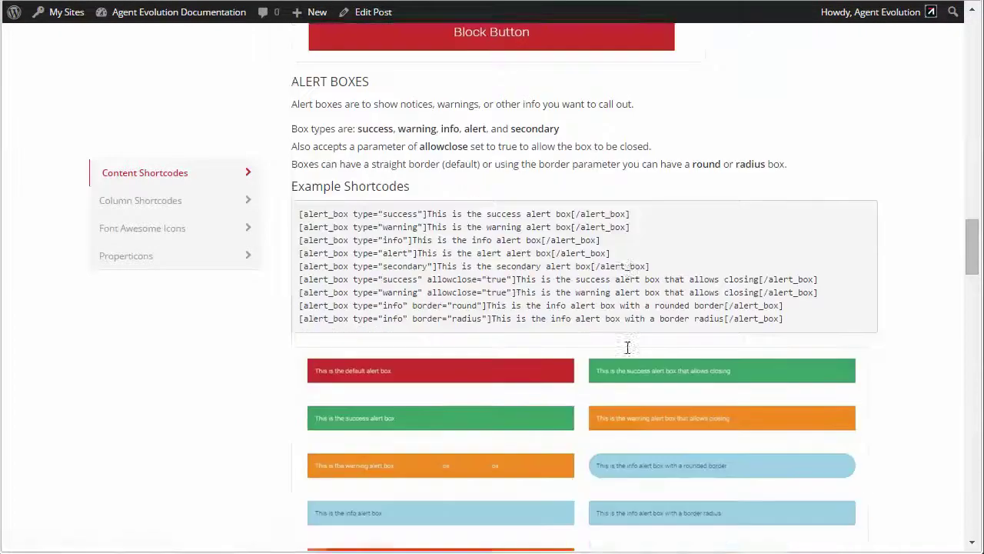
scroll(628, 347, "down", 7)
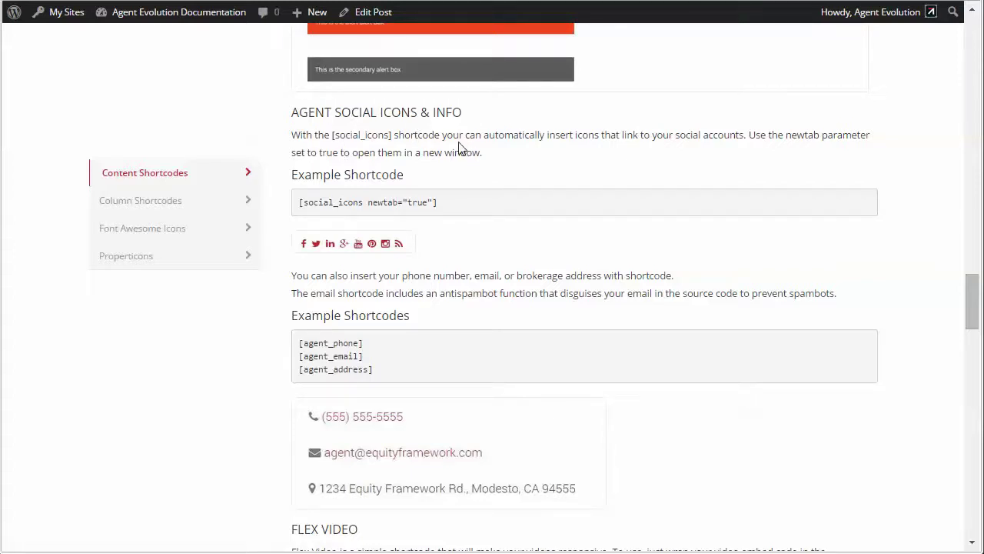
Select and then deselect the [social_icons newtab="true"] example code in the documentation
left_click_drag(298, 203, 464, 211)
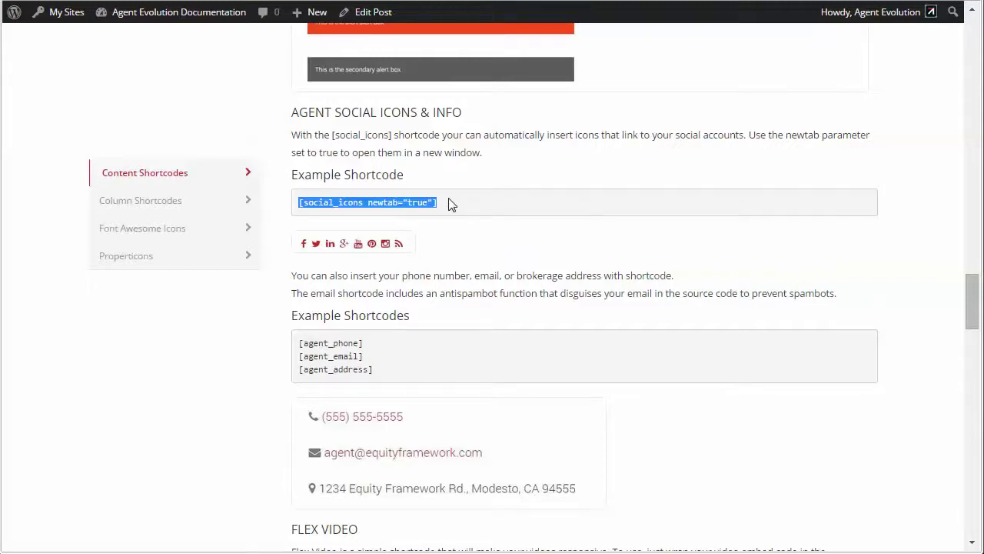
left_click(449, 203)
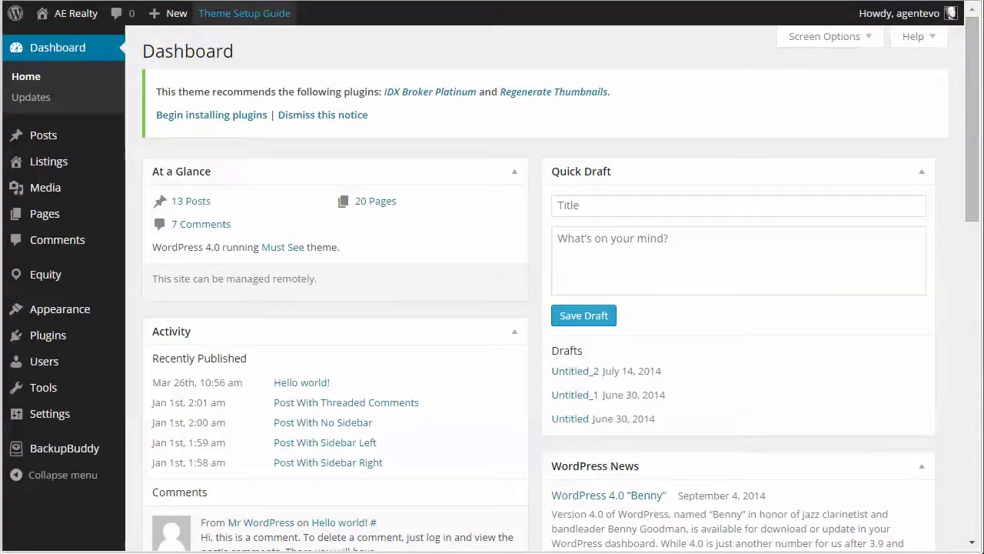
In Equity Theme Settings, edit the Facebook, Twitter, LinkedIn and Google+ profile link fields
mouse_move(46, 275)
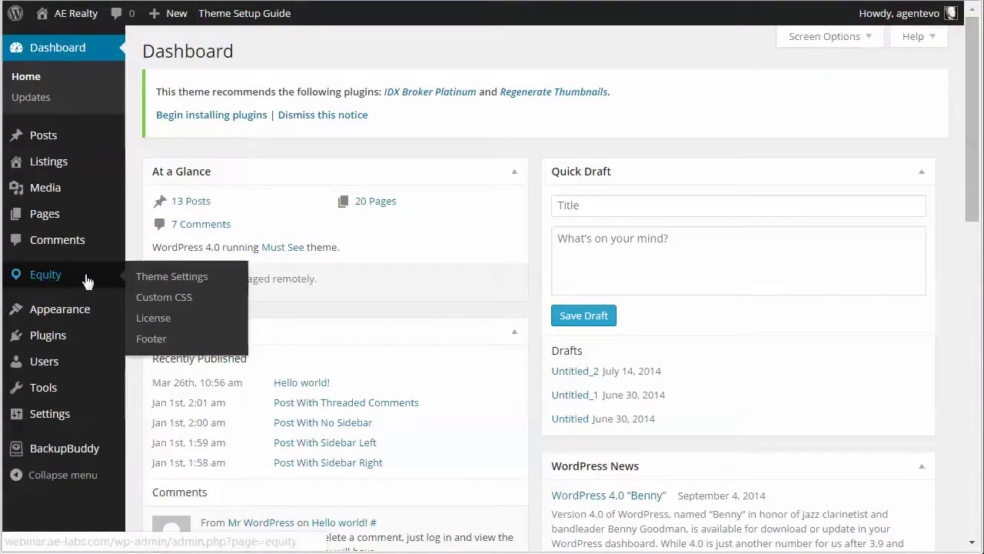
left_click(164, 278)
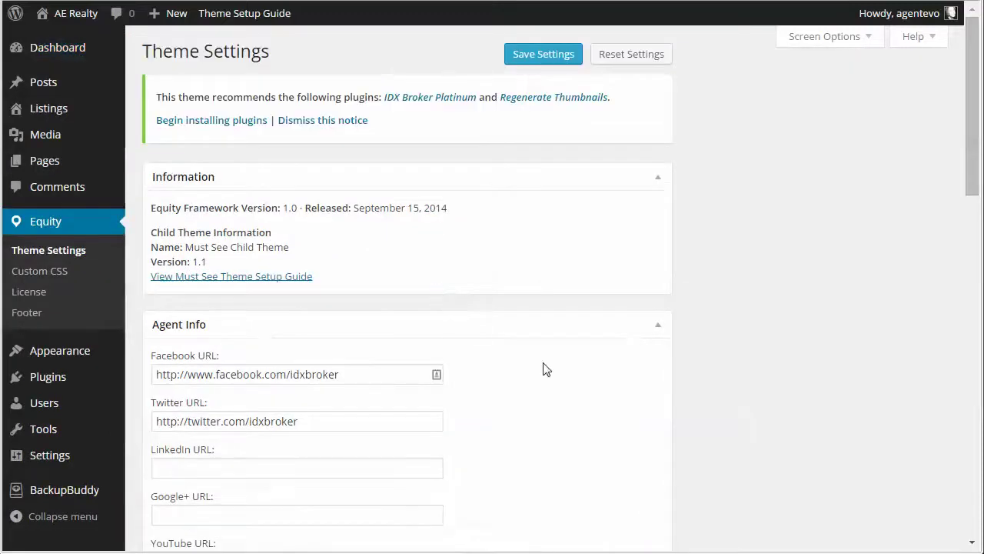
scroll(543, 366, "down", 2)
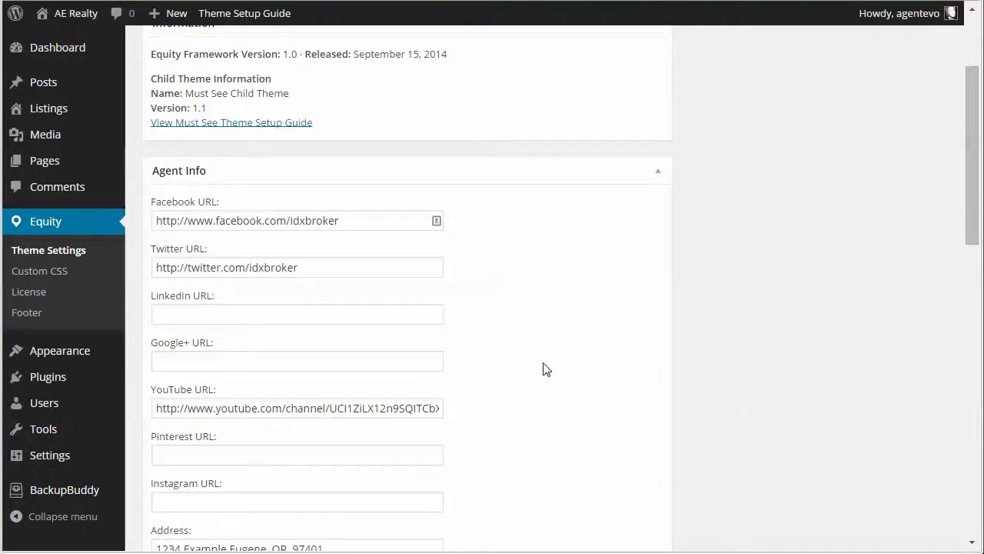
left_click(351, 220)
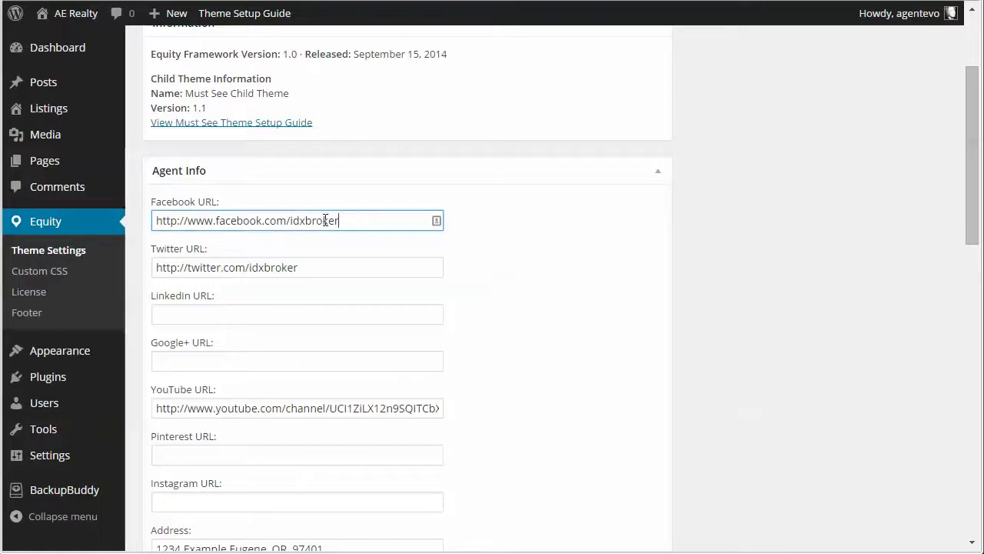
left_click_drag(352, 220, 154, 220)
left_click(336, 267)
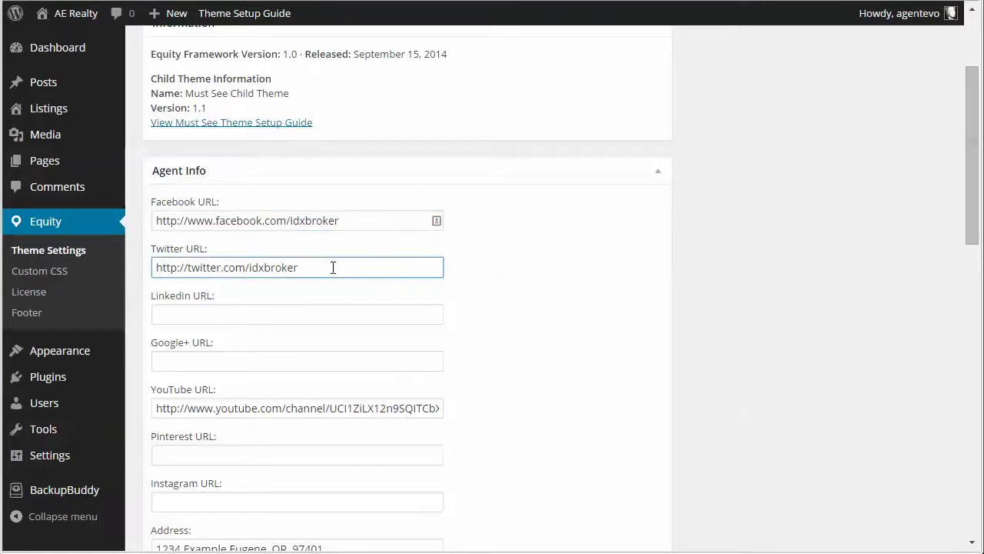
left_click_drag(336, 267, 156, 269)
left_click(160, 313)
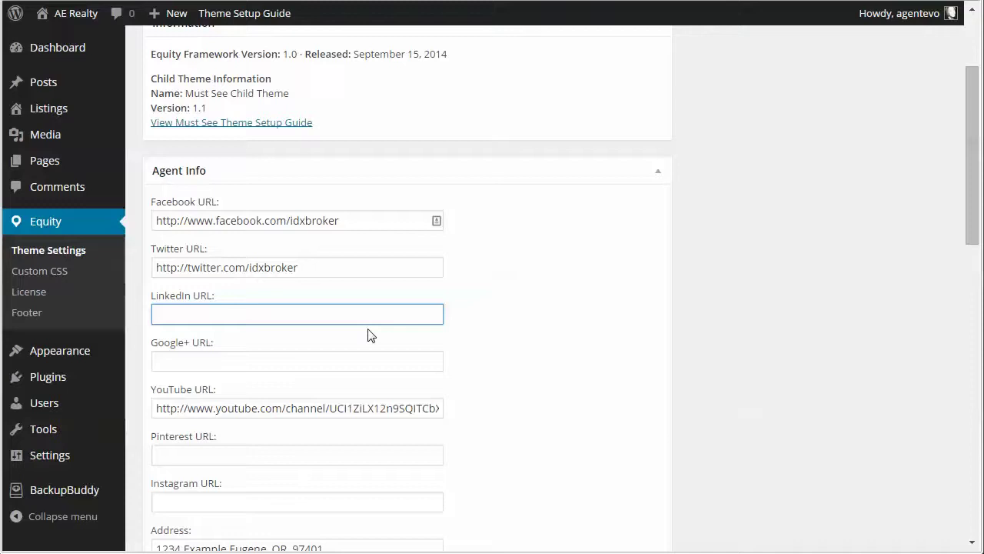
left_click(177, 362)
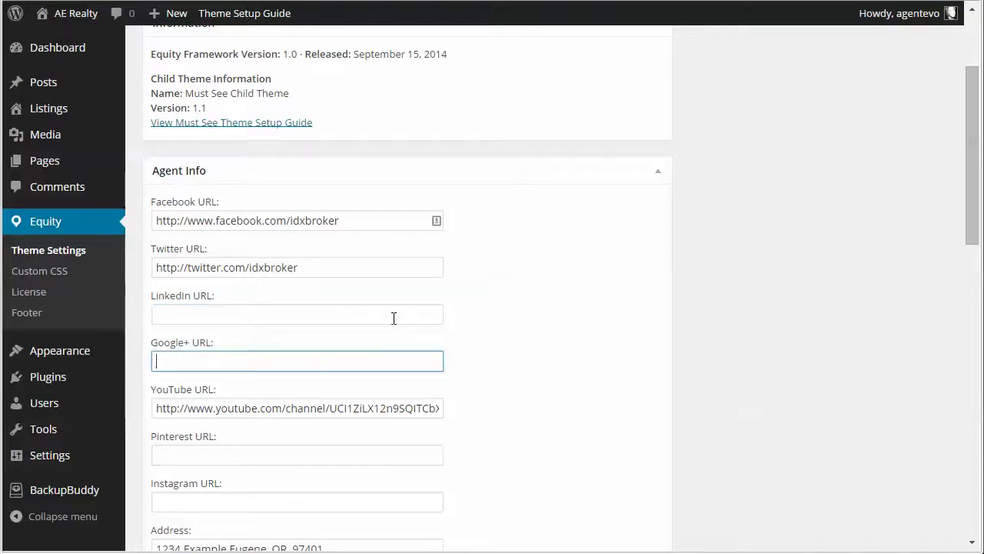
Edit the YouTube, Pinterest and Instagram profile link fields
scroll(537, 349, "down", 1)
scroll(537, 349, "down", 1)
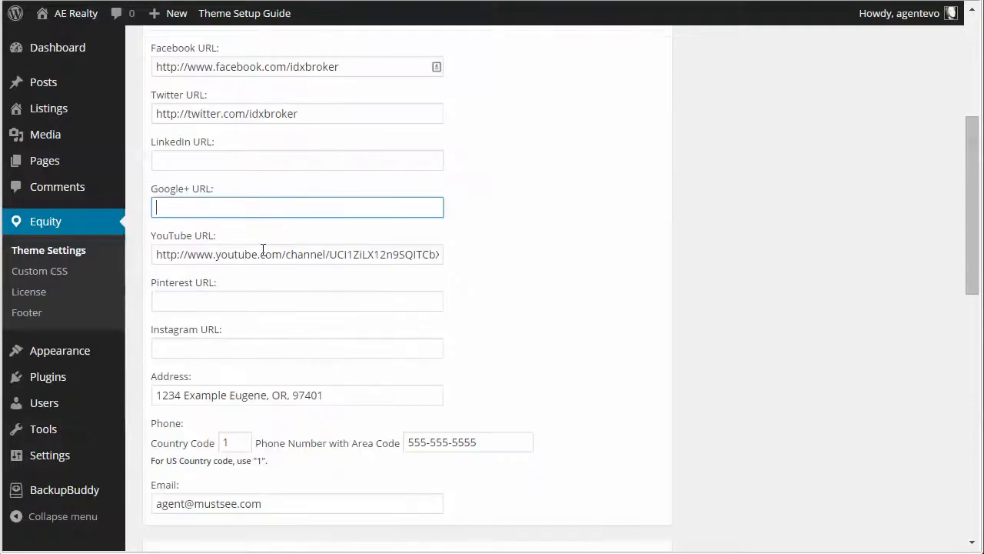
left_click(382, 258)
left_click(176, 298)
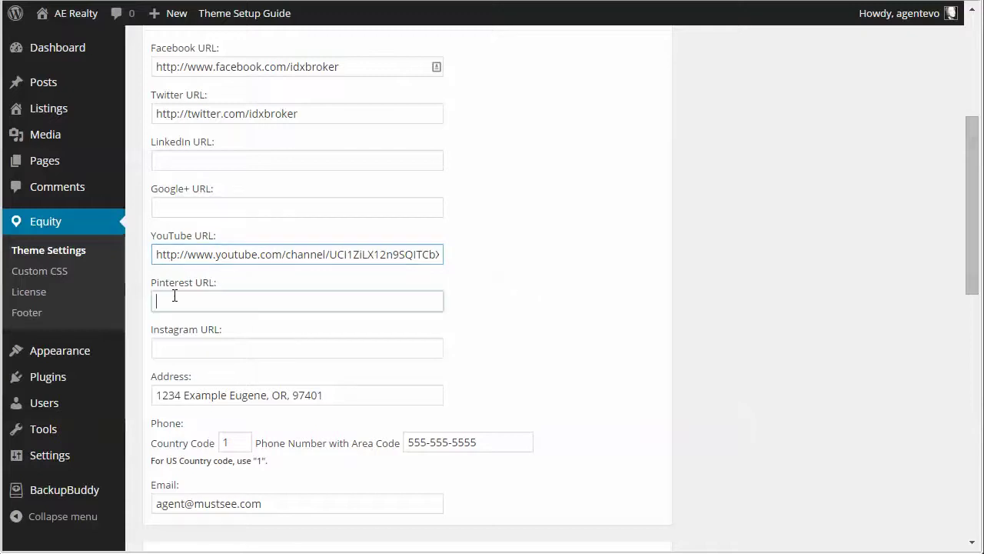
left_click(179, 344)
scroll(571, 366, "down", 2)
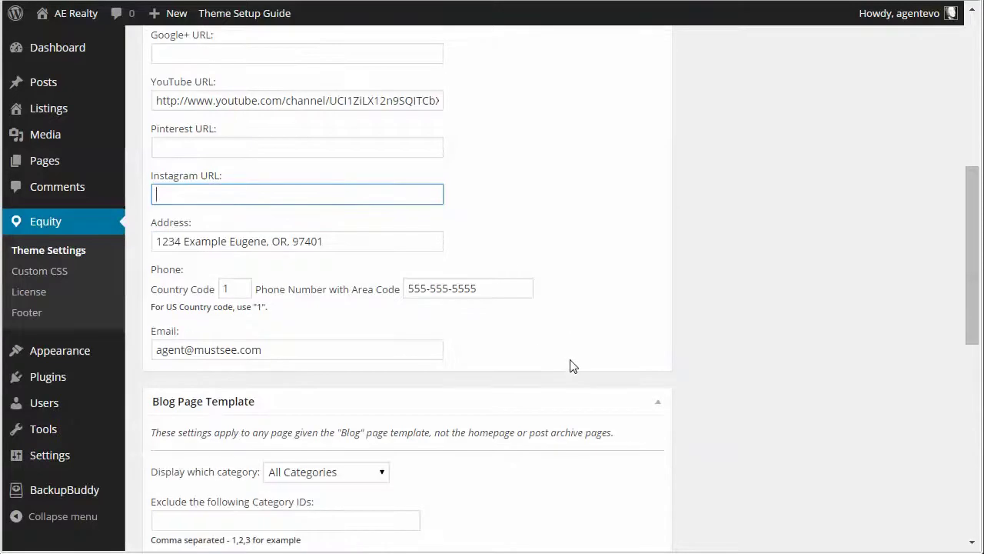
Edit the agent's address, phone country code, phone number and email fields
left_click(365, 247)
left_click_drag(364, 246, 149, 254)
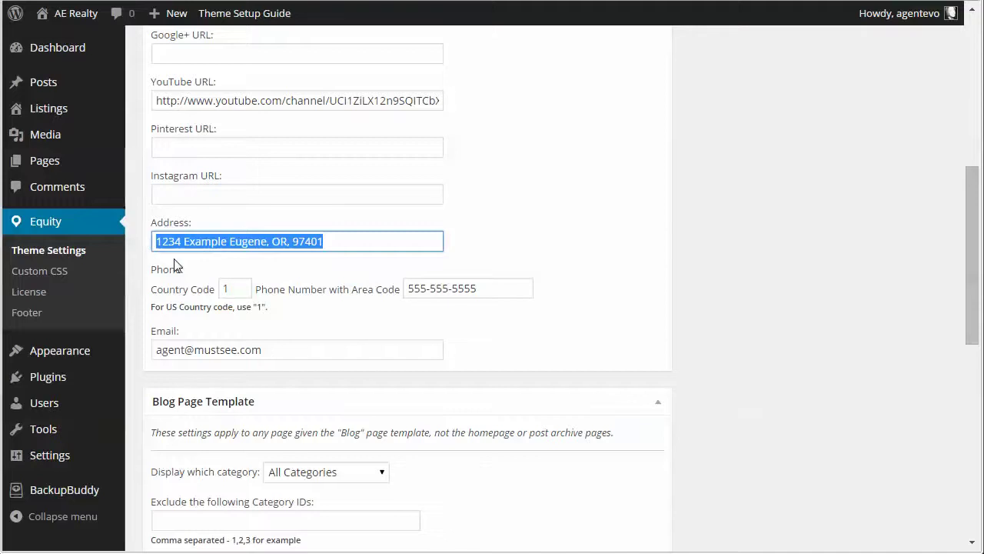
left_click(494, 289)
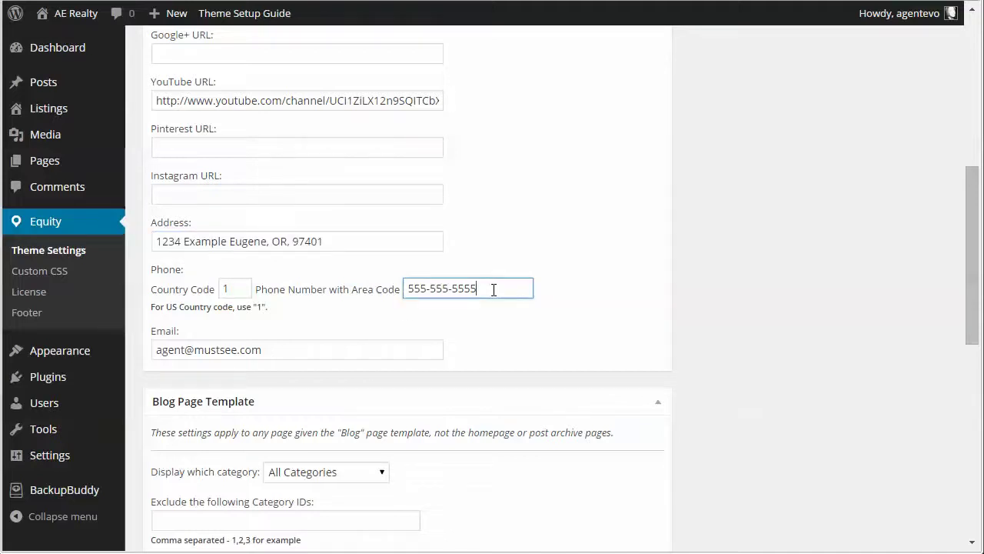
left_click(235, 288)
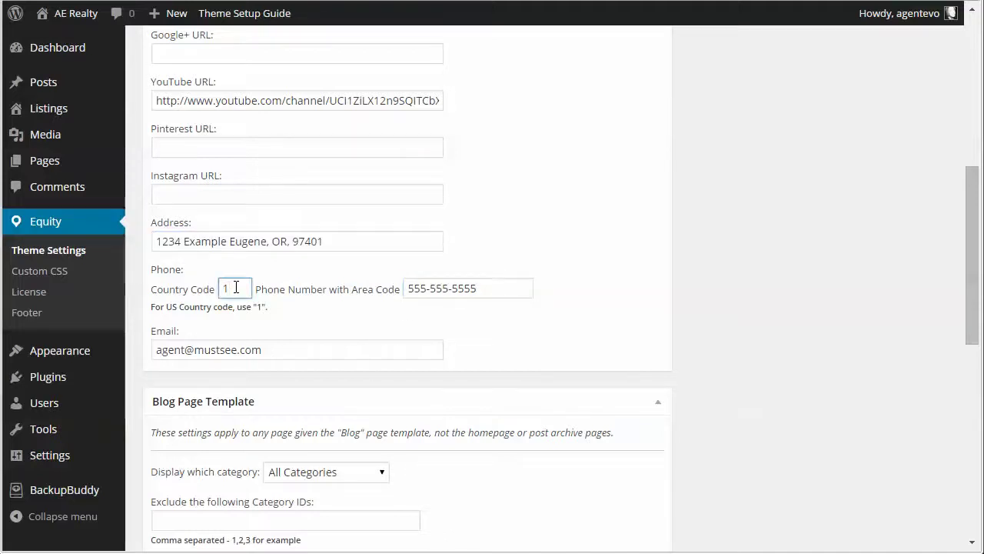
left_click(500, 288)
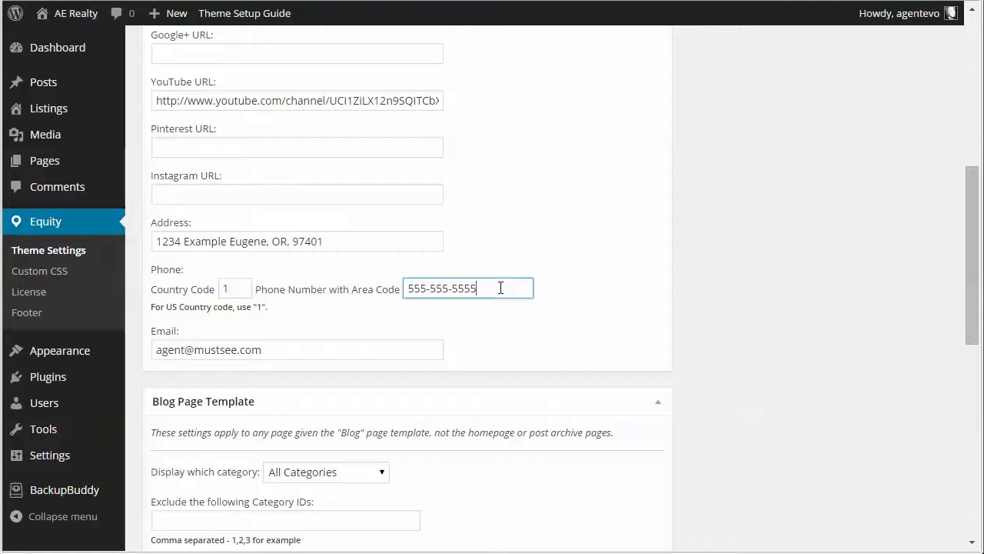
left_click_drag(500, 288, 414, 287)
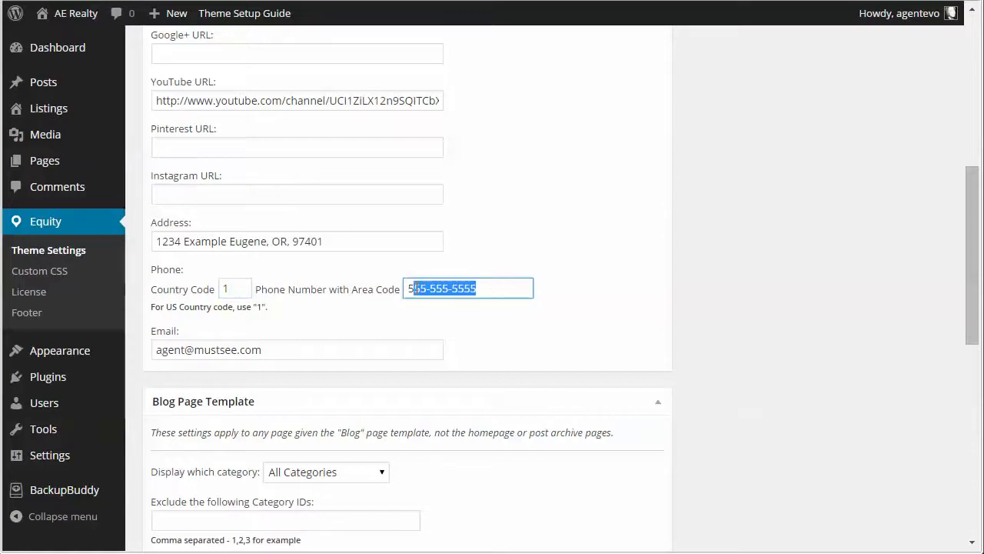
left_click(492, 287)
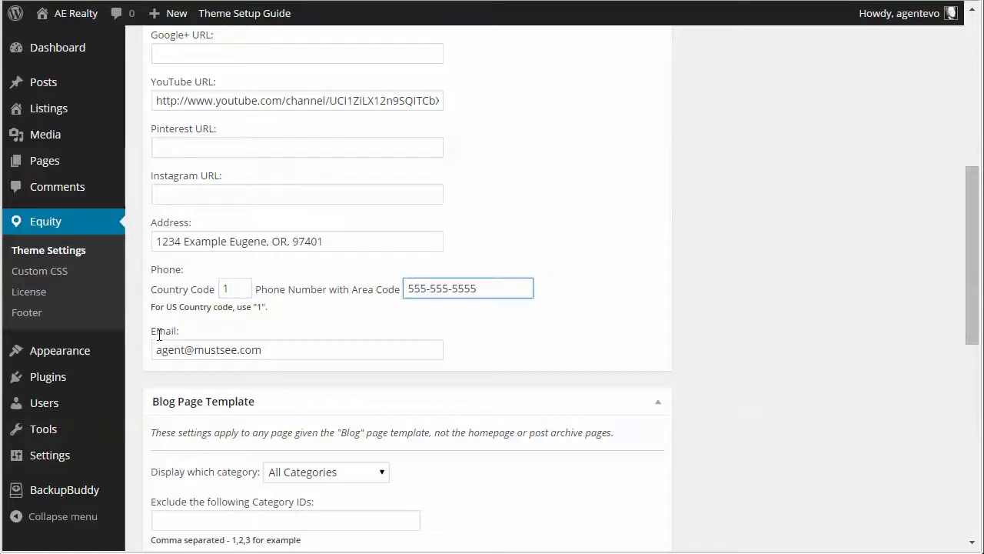
left_click(276, 347)
left_click_drag(262, 349, 154, 350)
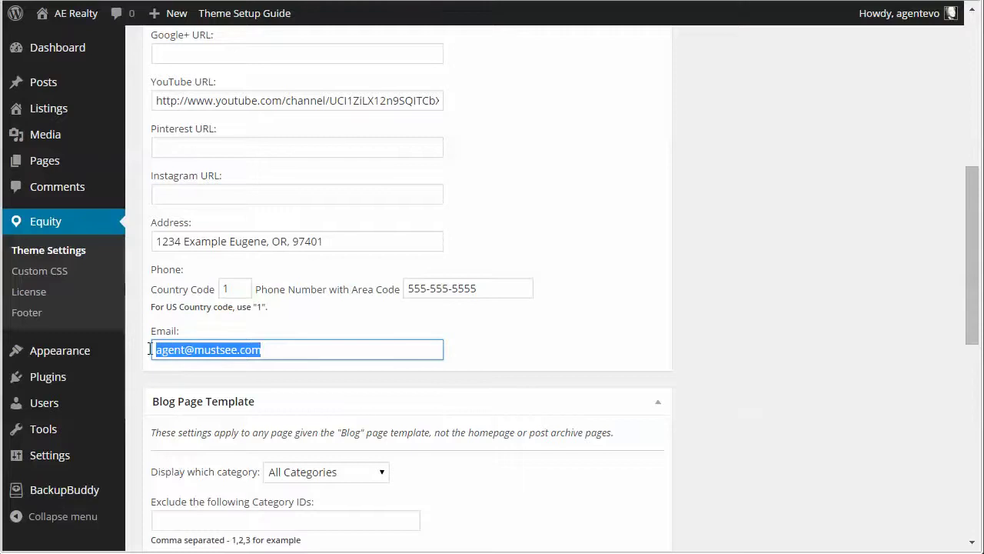
scroll(579, 405, "down", 8)
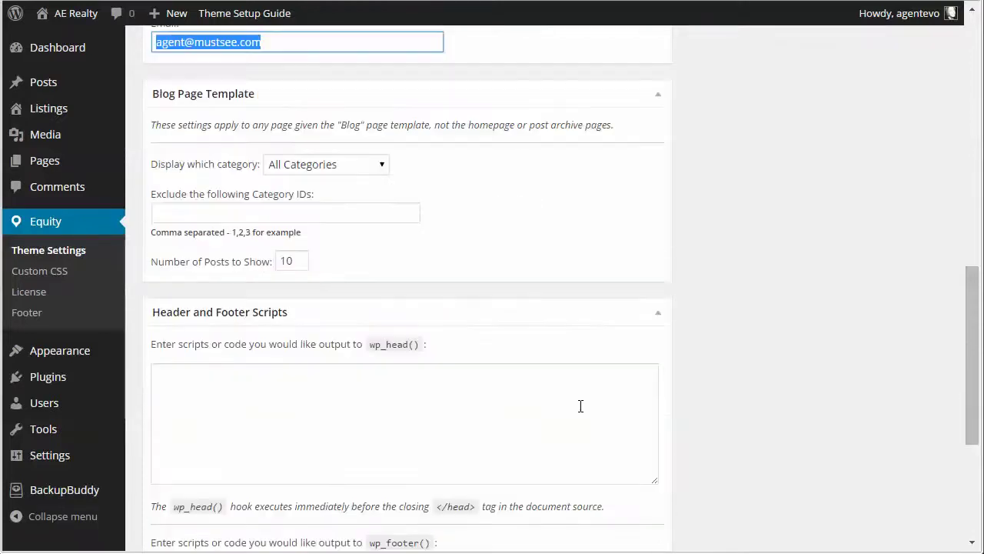
Save the Equity Theme Settings with the agent's contact details
left_click(541, 476)
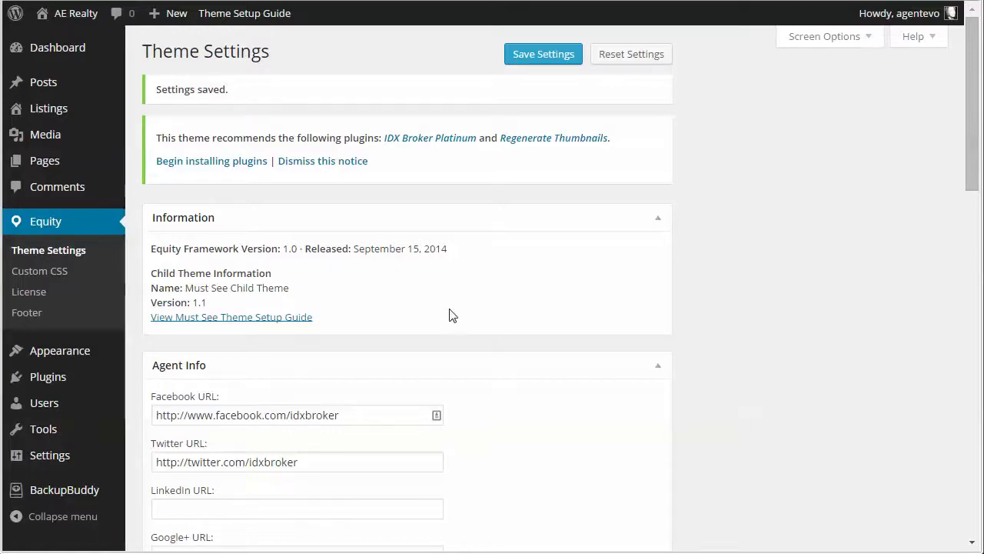
Go to Appearance > Widgets and expand the Top Header Left widget area
mouse_move(38, 352)
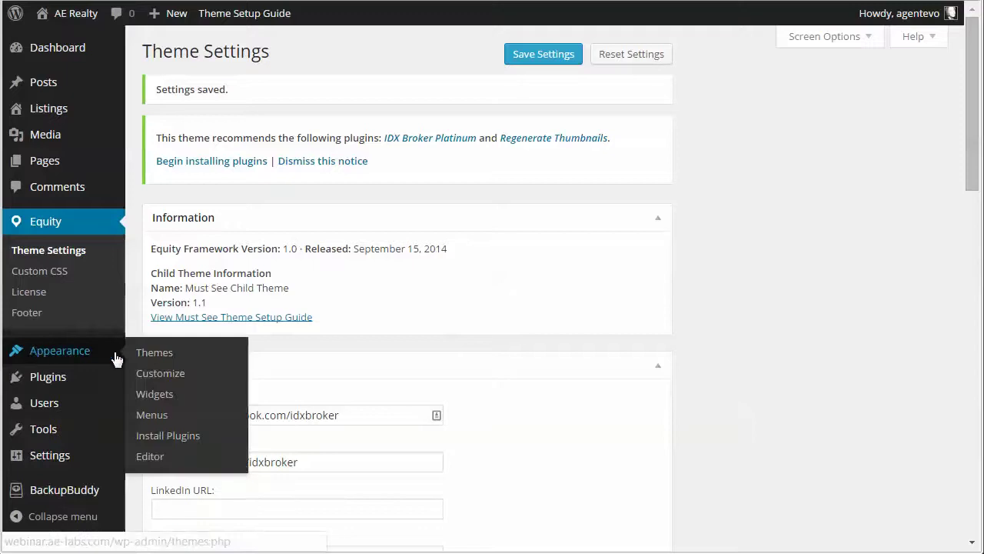
left_click(158, 396)
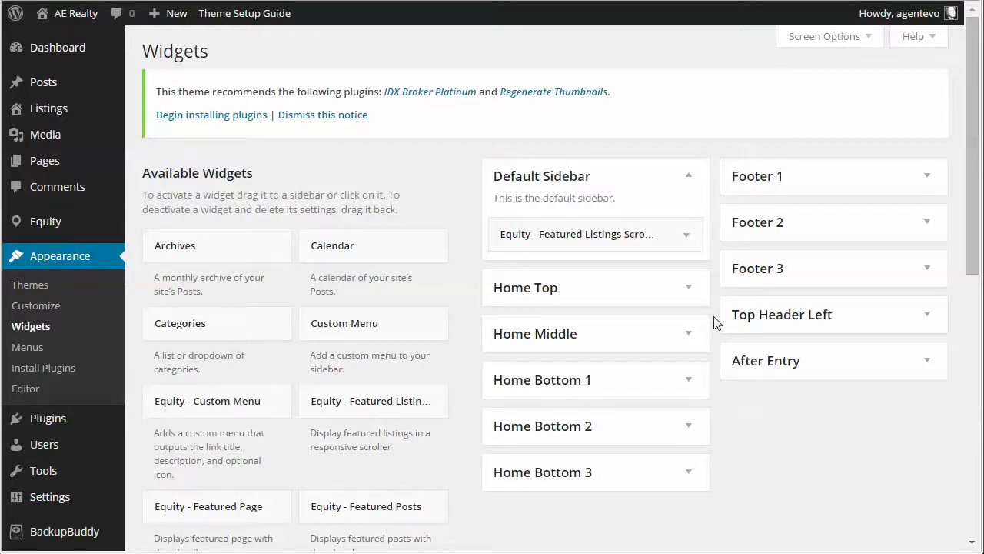
left_click(927, 317)
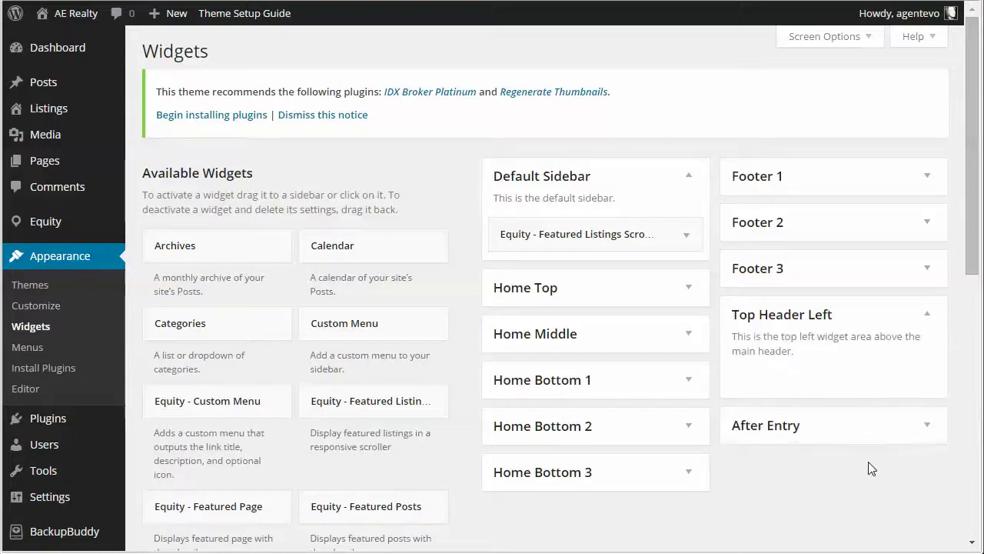
scroll(868, 468, "down", 6)
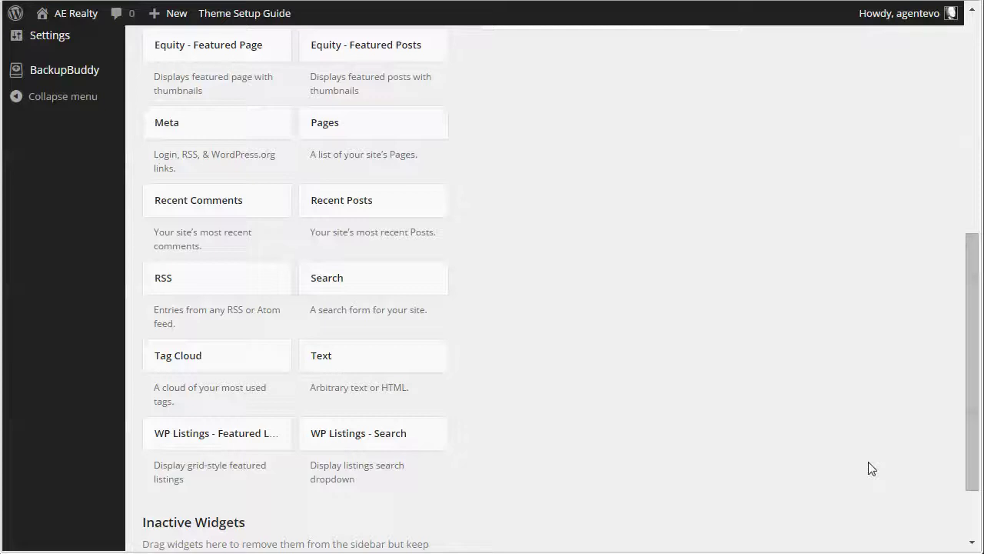
scroll(865, 464, "down", 1)
Add a Text widget to Top Header Left and start typing the [social_icons] shortcode
left_click_drag(347, 299, 802, 290)
left_click(645, 389)
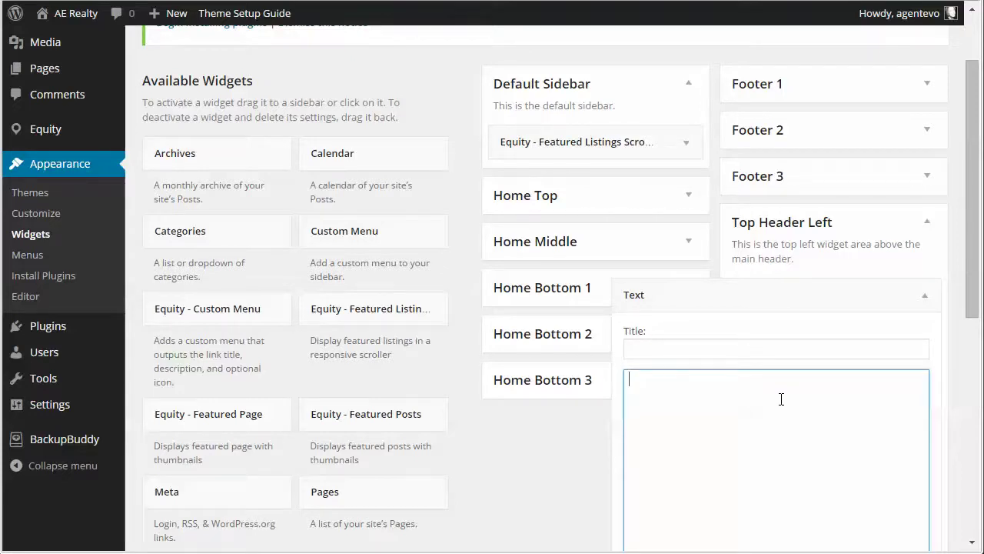
type("[social_icons")
Save the [social_icons] Text widget and view the live site's home page
scroll(900, 404, "down", 3)
left_click(906, 424)
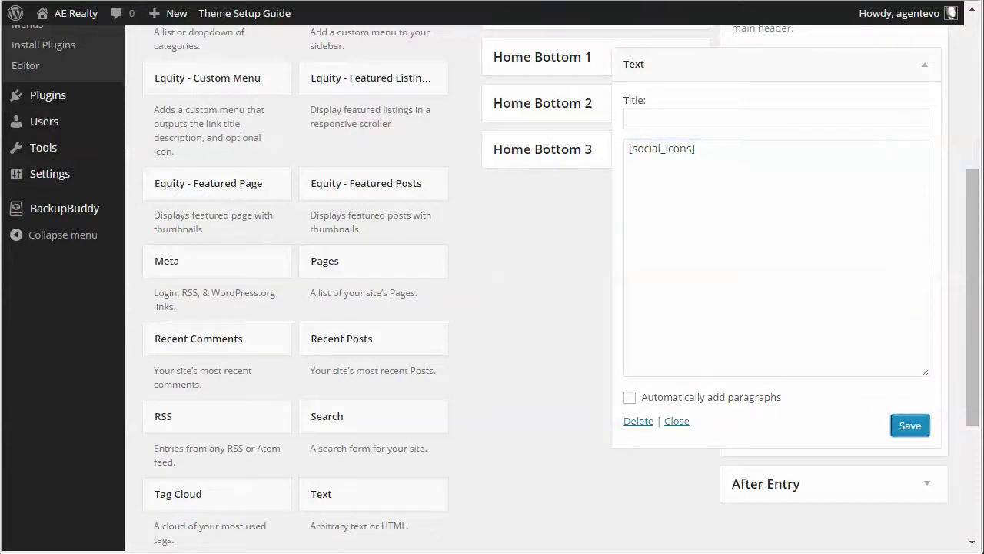
left_click(75, 13)
Change the header shortcode to [social_icons newtab="true"], checking the docs example, and save it
left_click(694, 150)
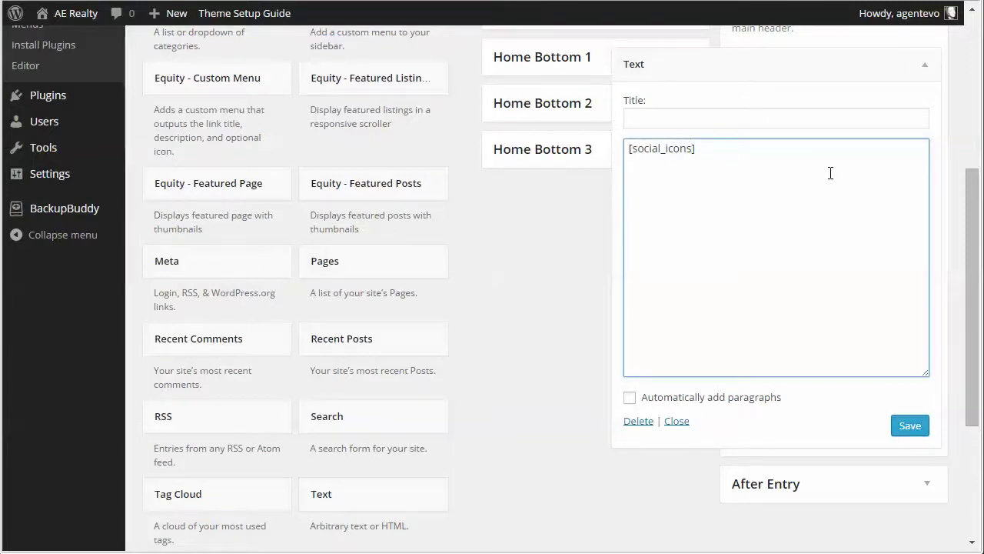
type("newtab")
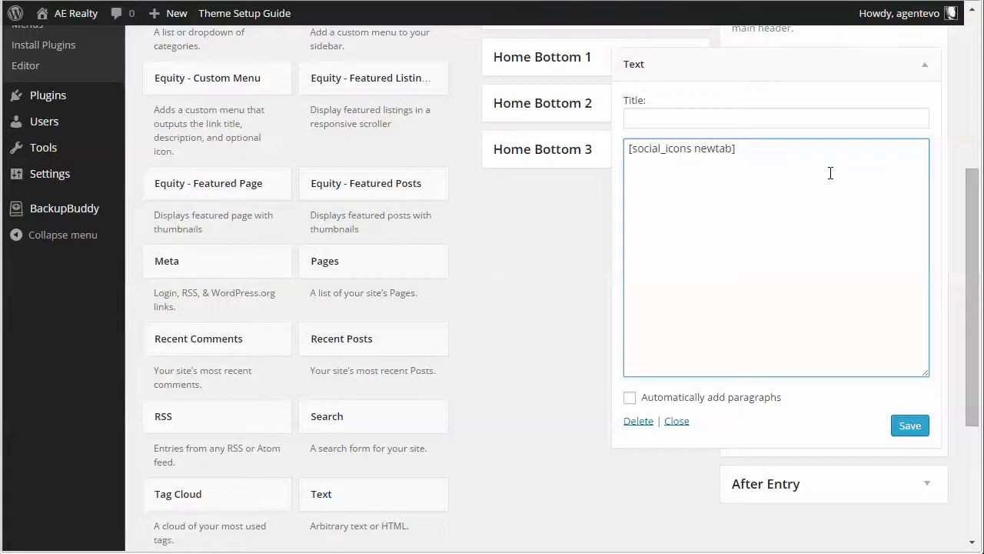
type("=\"t")
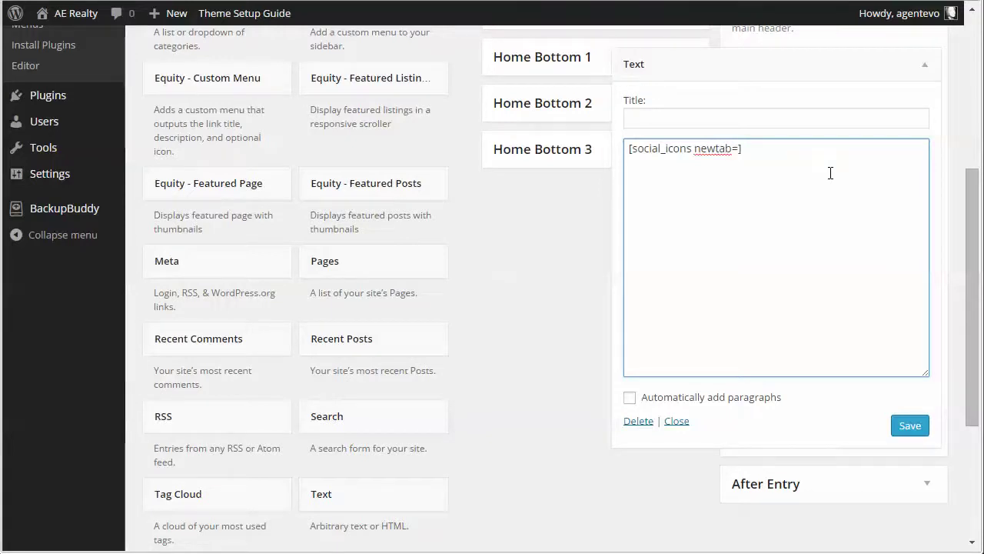
type("rue\"")
key("ctrl+Tab")
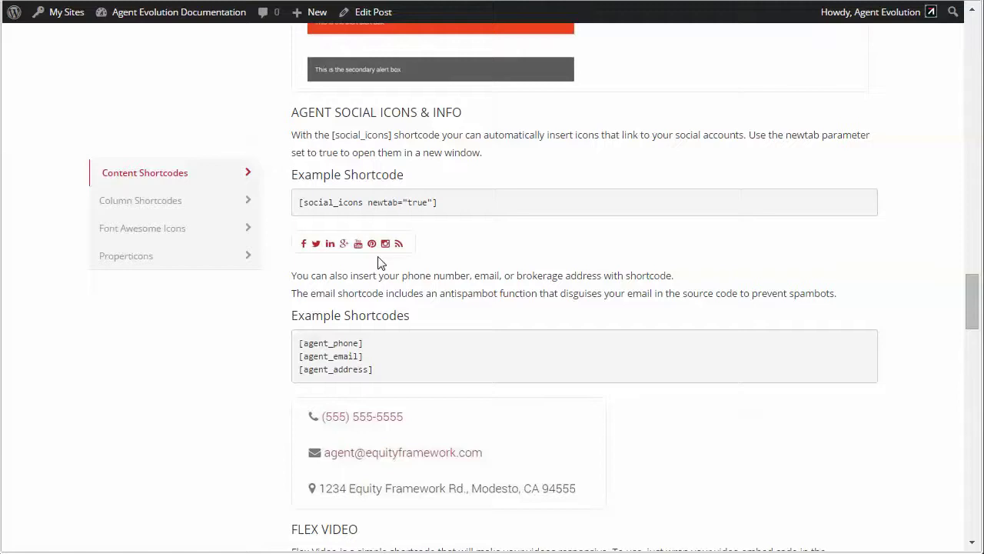
left_click_drag(373, 203, 433, 202)
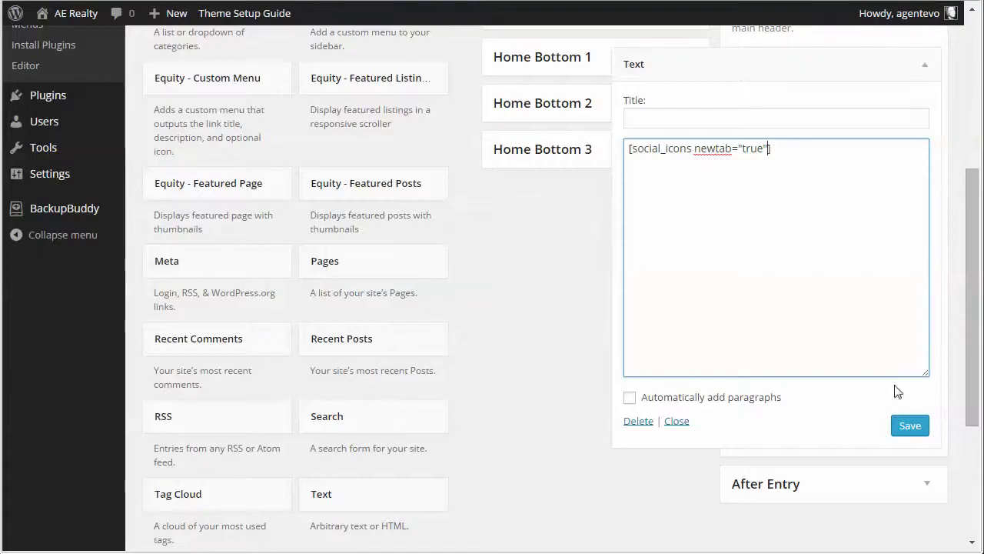
left_click(909, 425)
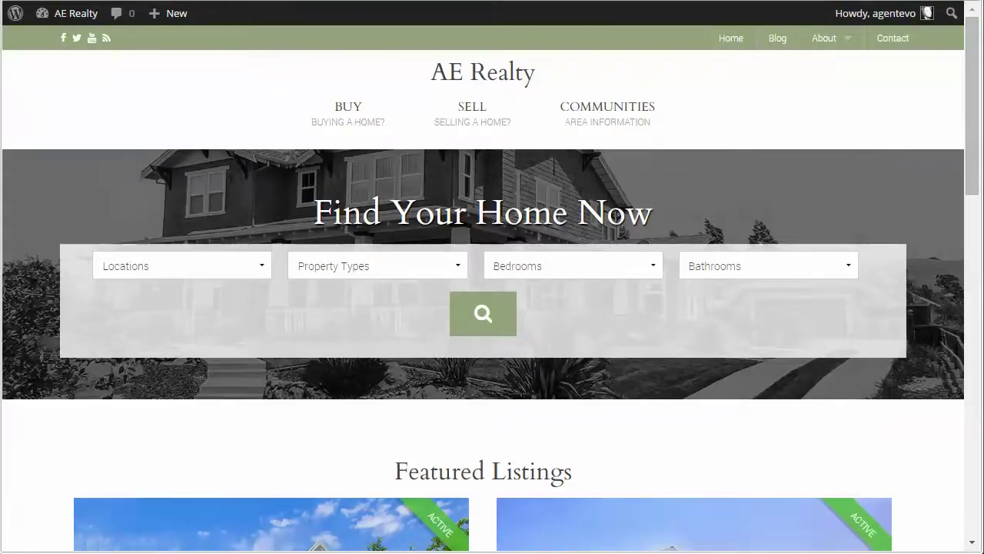
Test the Facebook icon on the live site, then collapse the Text widget
mouse_move(346, 103)
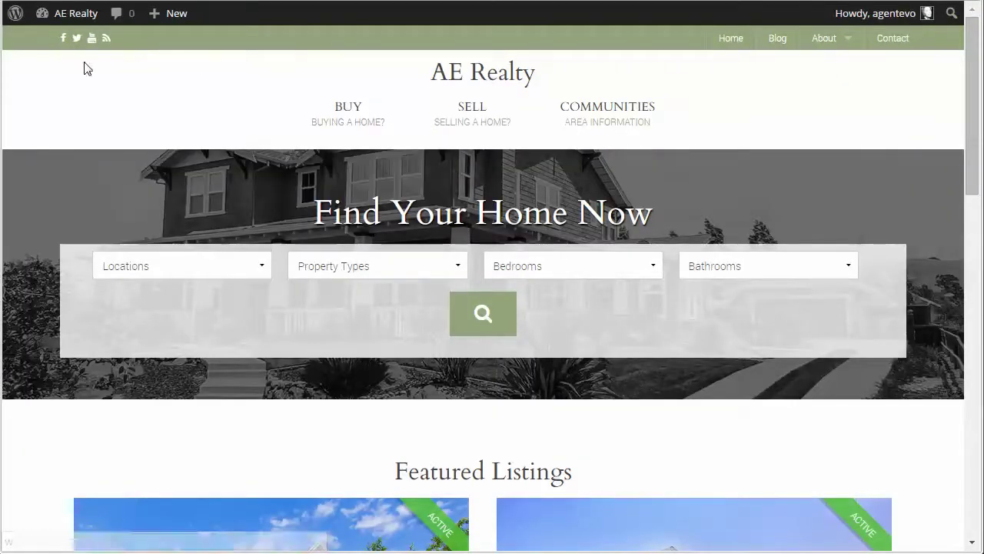
left_click(63, 37)
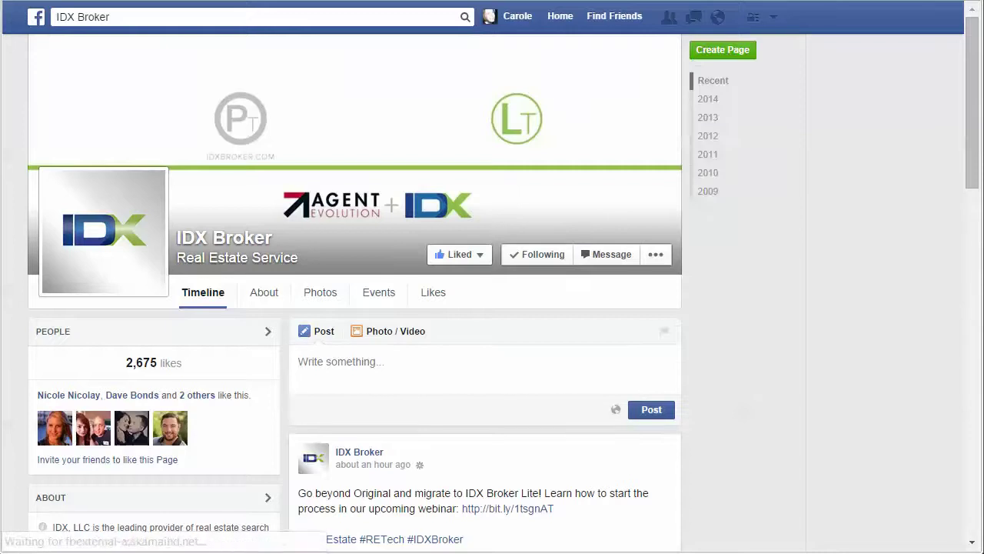
key("ctrl+w")
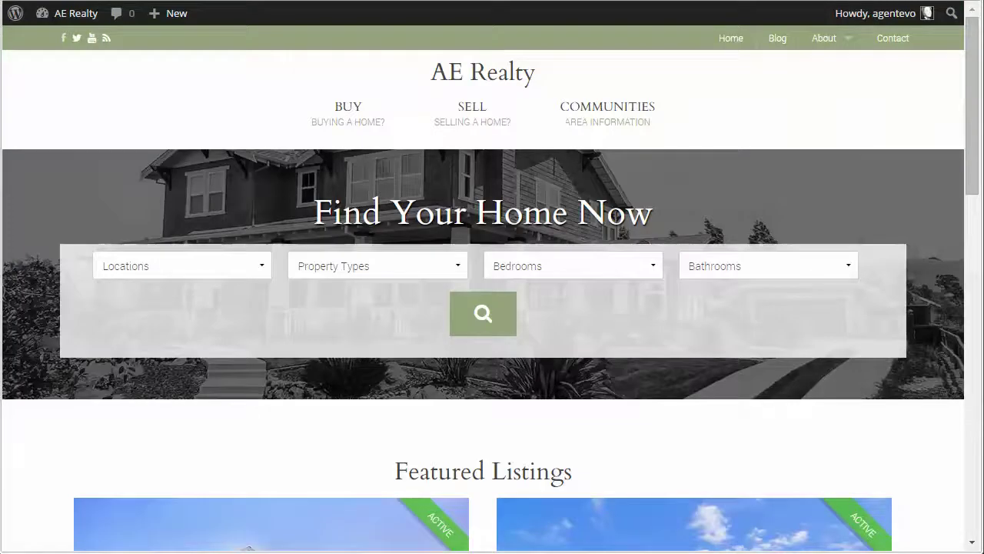
key("ctrl+w")
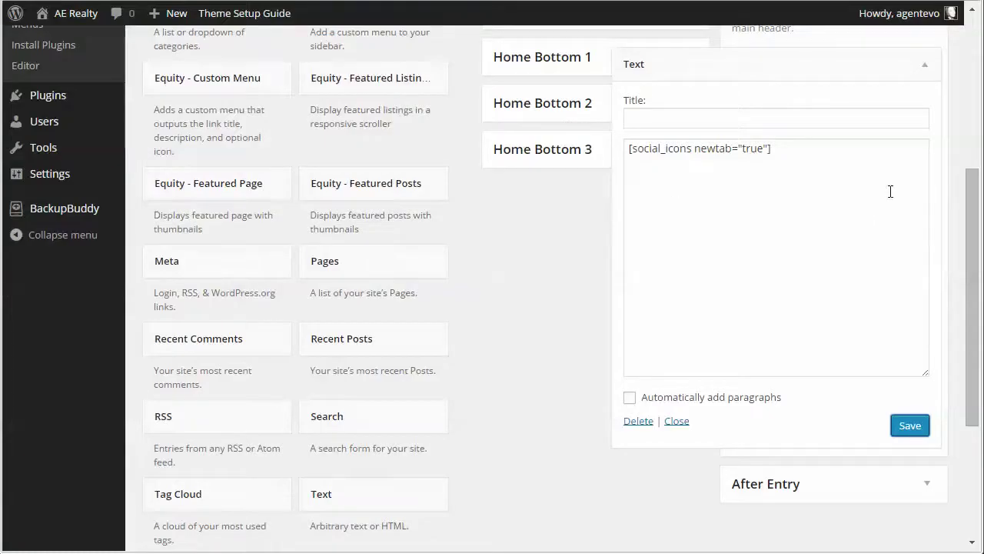
left_click(927, 70)
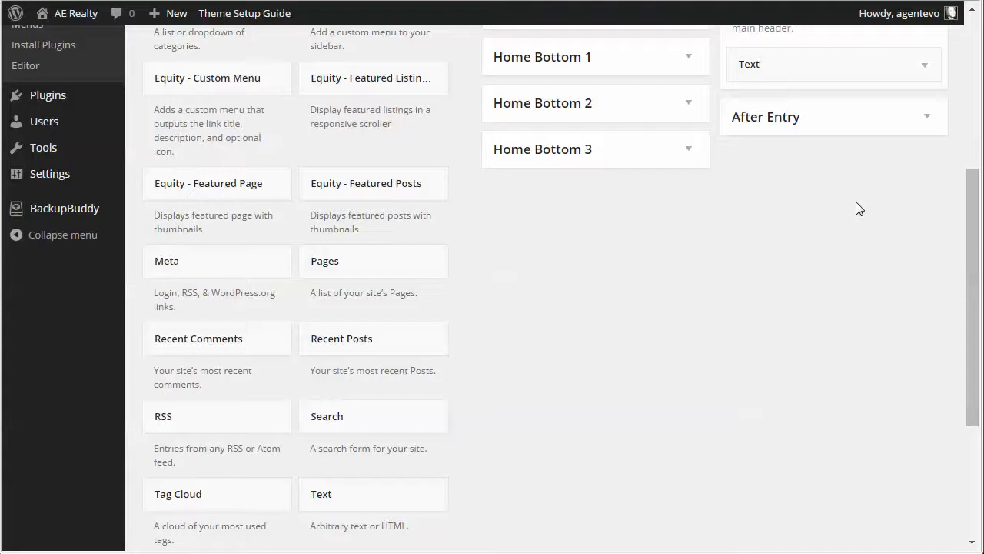
Add a Text widget containing [agent_phone] to the Footer 2 area and save it
scroll(859, 208, "up", 3)
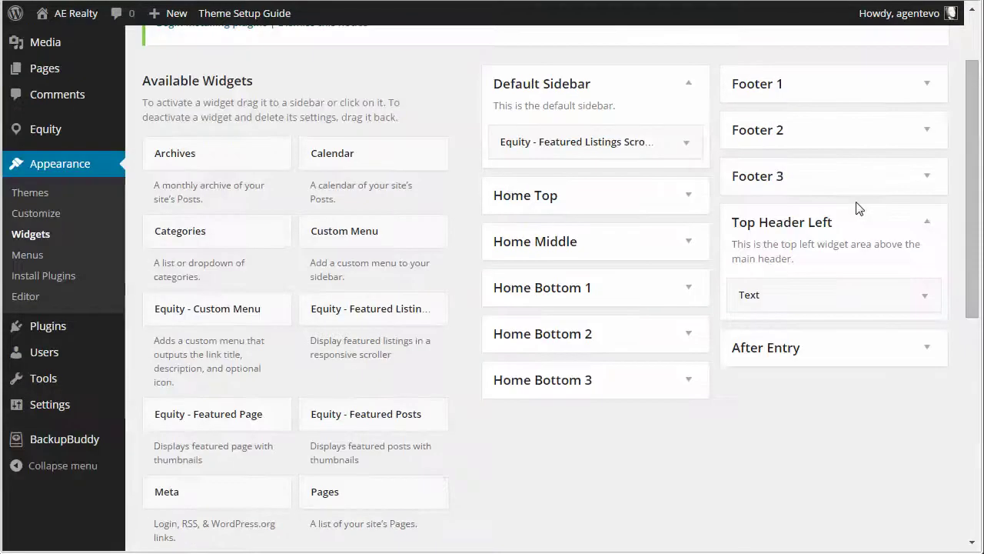
left_click(929, 132)
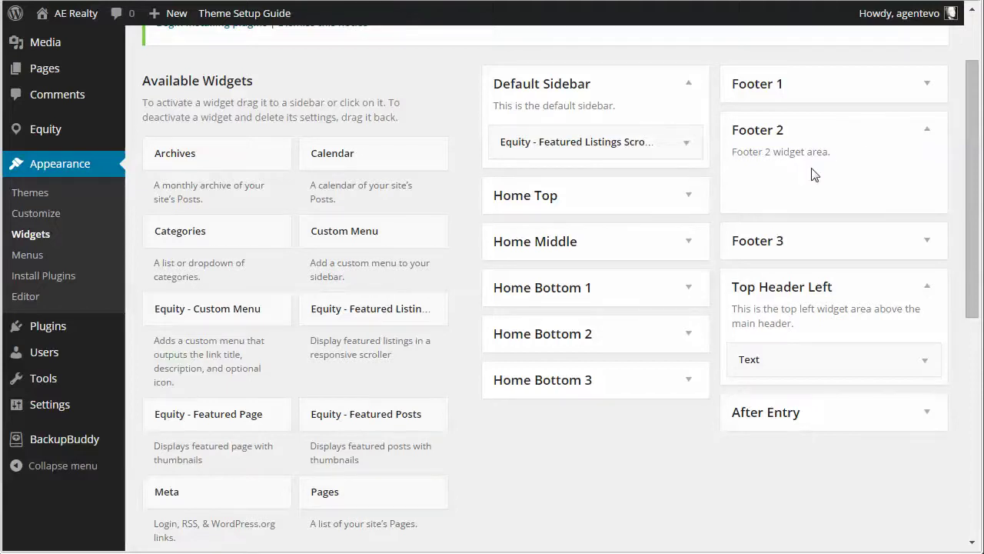
scroll(533, 481, "down", 4)
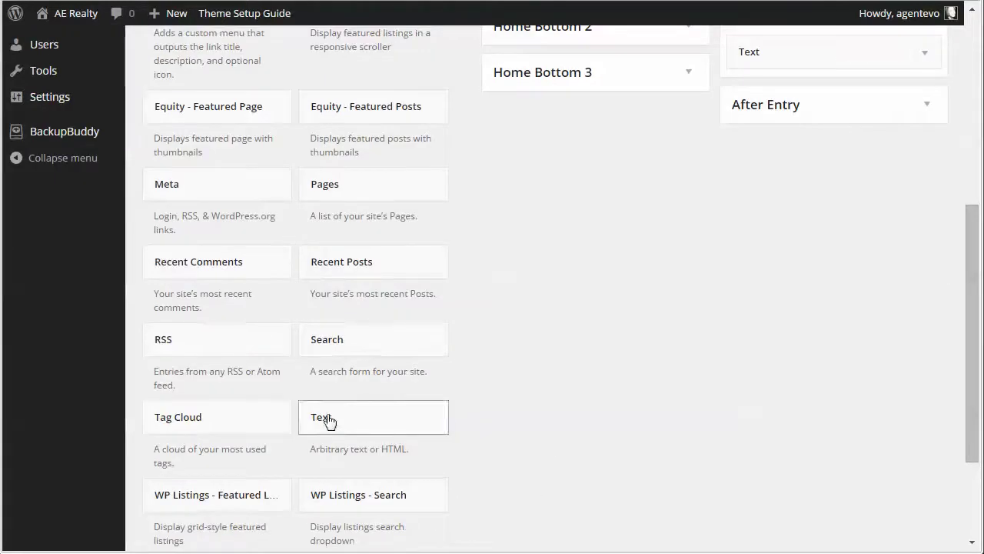
left_click_drag(325, 417, 764, 100)
left_click(649, 201)
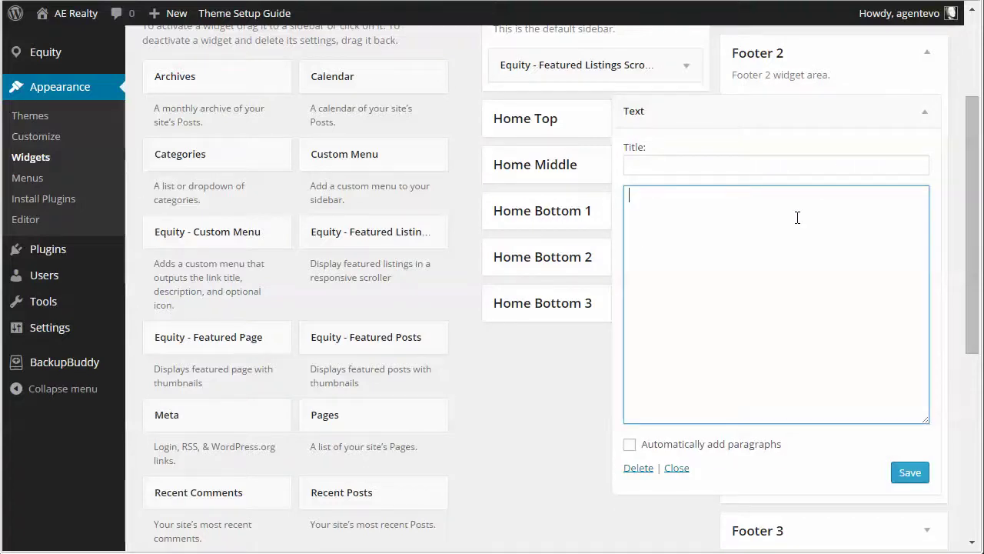
type("[agent_phone")
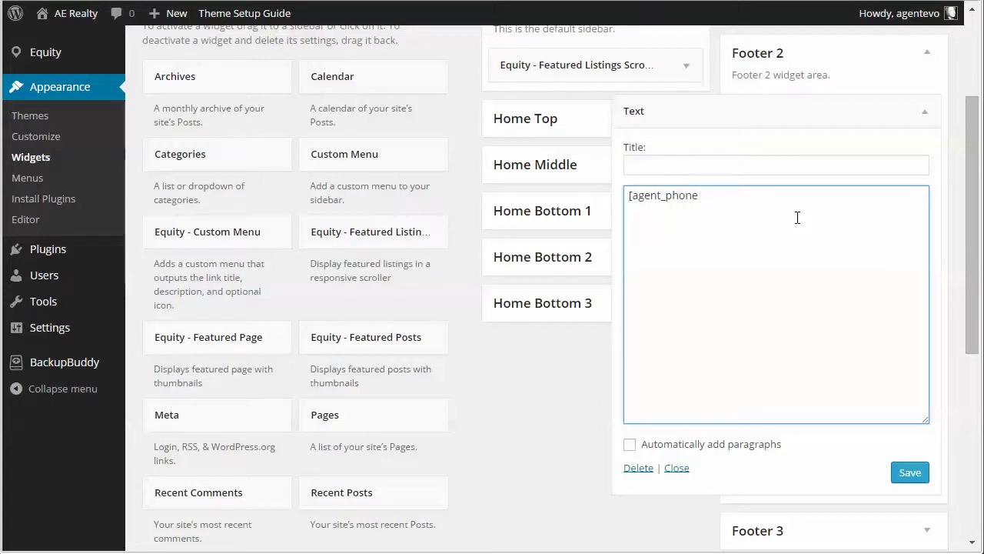
type("]")
left_click(907, 474)
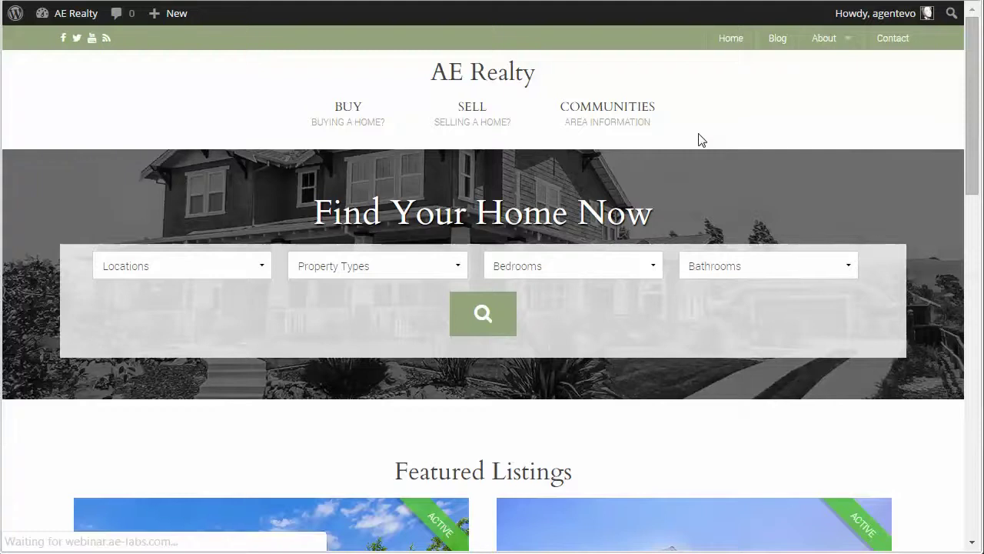
scroll(696, 176, "down", 1)
scroll(701, 192, "down", 12)
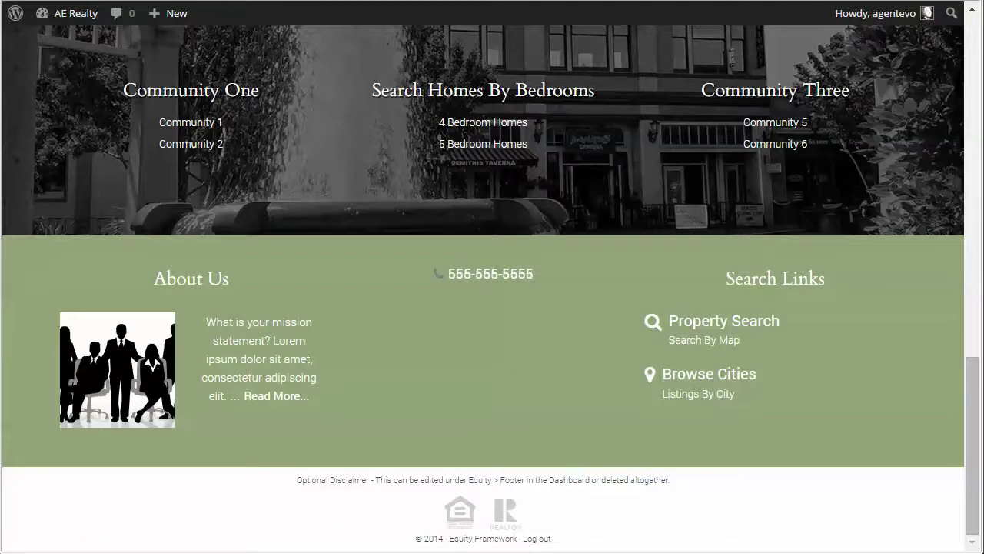
key("ctrl+Tab")
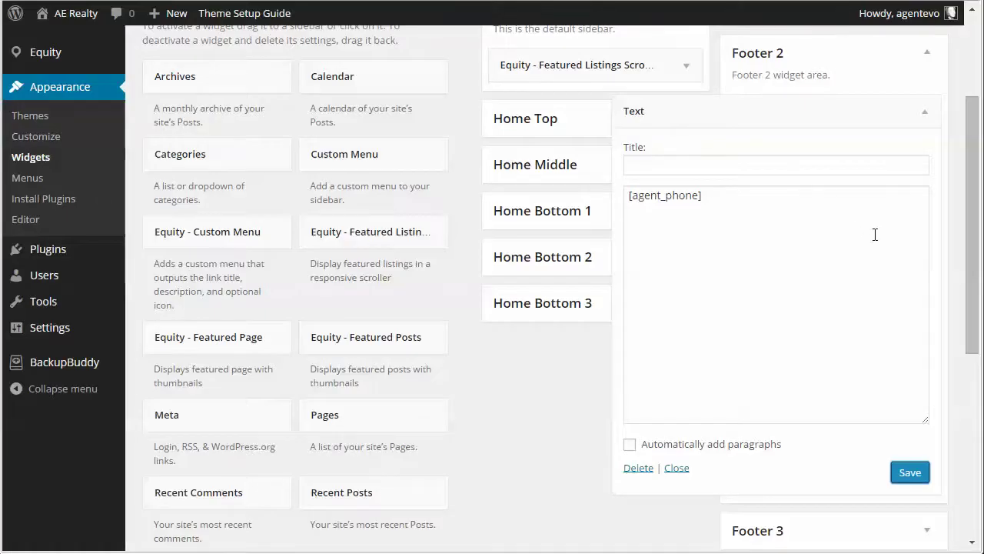
Title the Footer 2 widget 'Contact Us', add [agent_email], save, and reload the live site
left_click(635, 165)
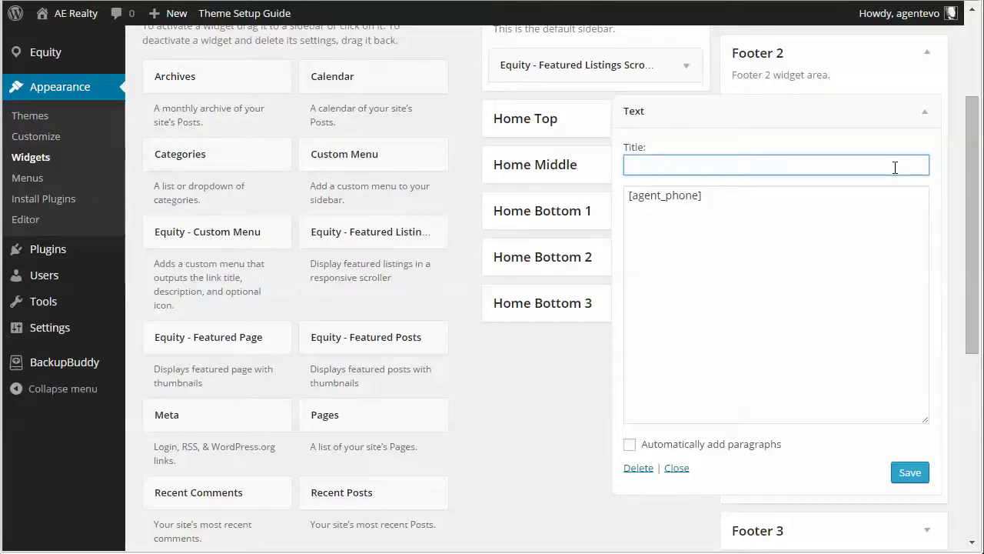
type("Contact Us")
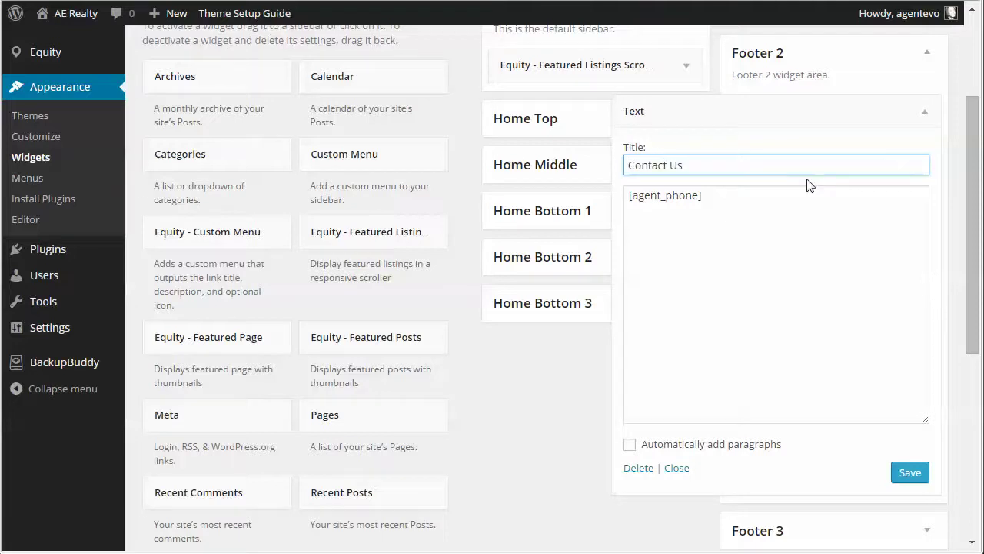
left_click(824, 220)
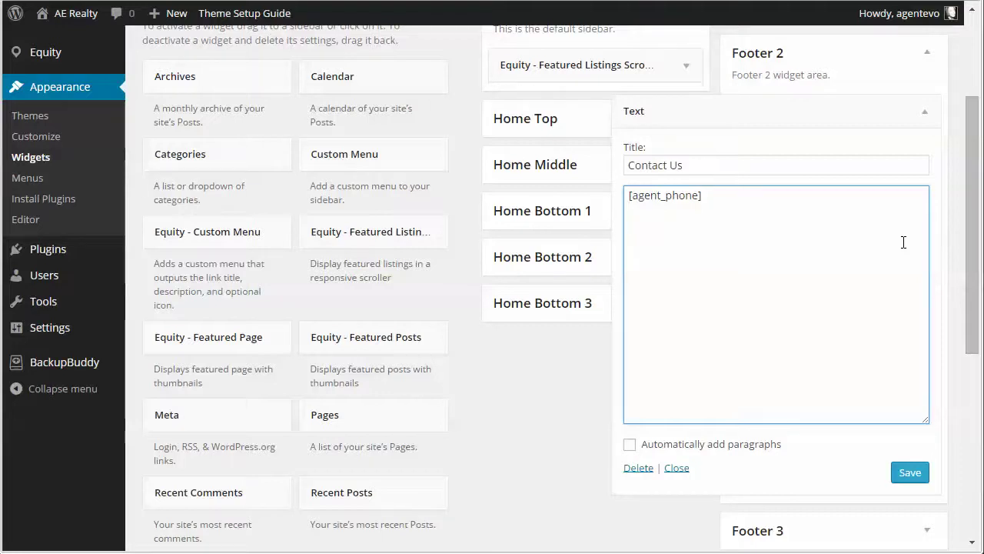
type("[agent")
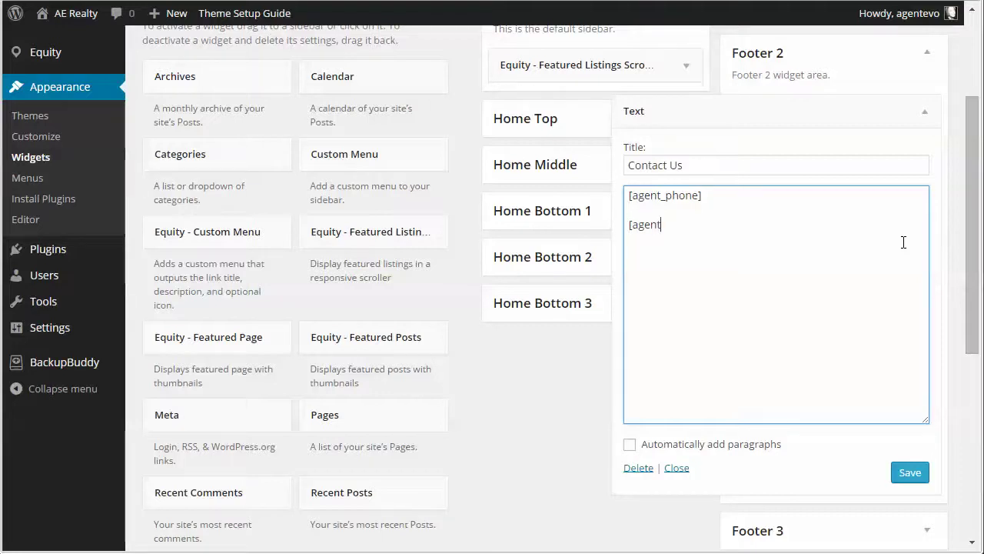
type("_email]")
left_click(910, 475)
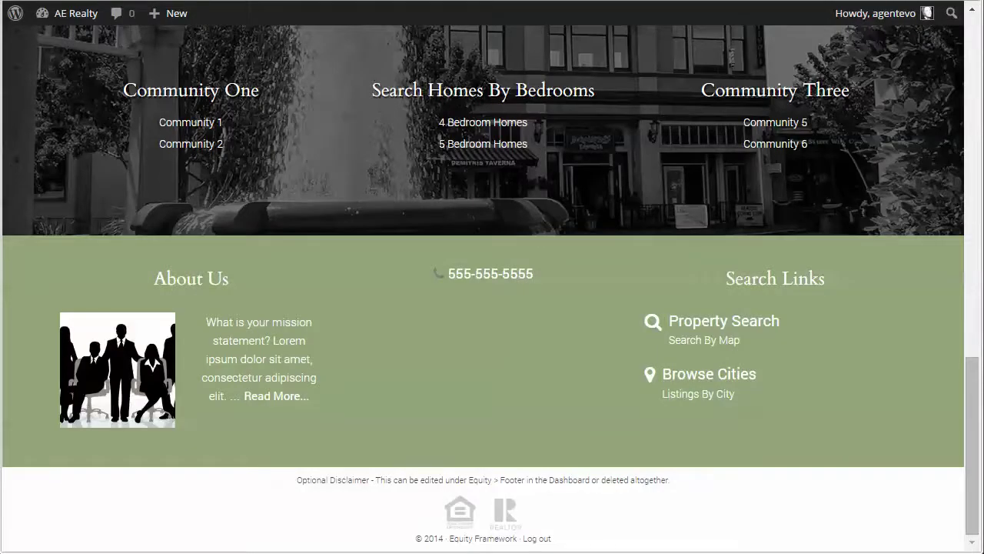
key("F5")
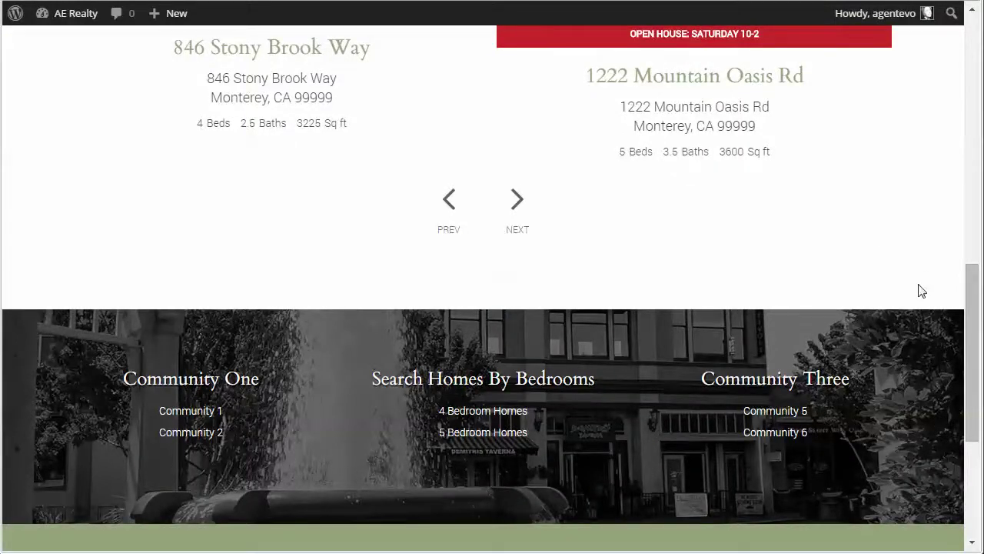
Scroll the live site down to check the new Contact Us footer widget
left_click_drag(974, 309, 970, 436)
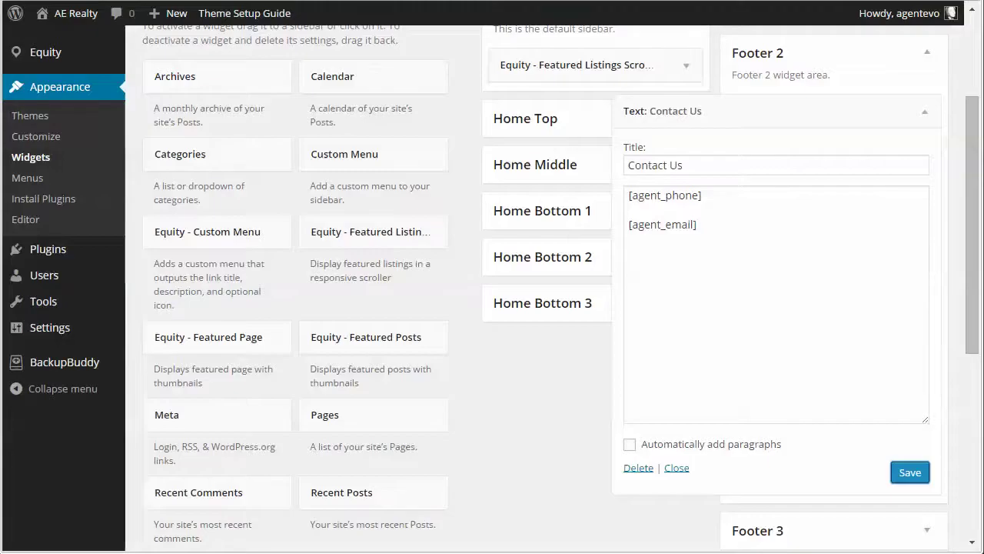
Add [agent_address] on a new line below [agent_email] in the Contact Us widget, save, and refresh the live site
left_click(700, 226)
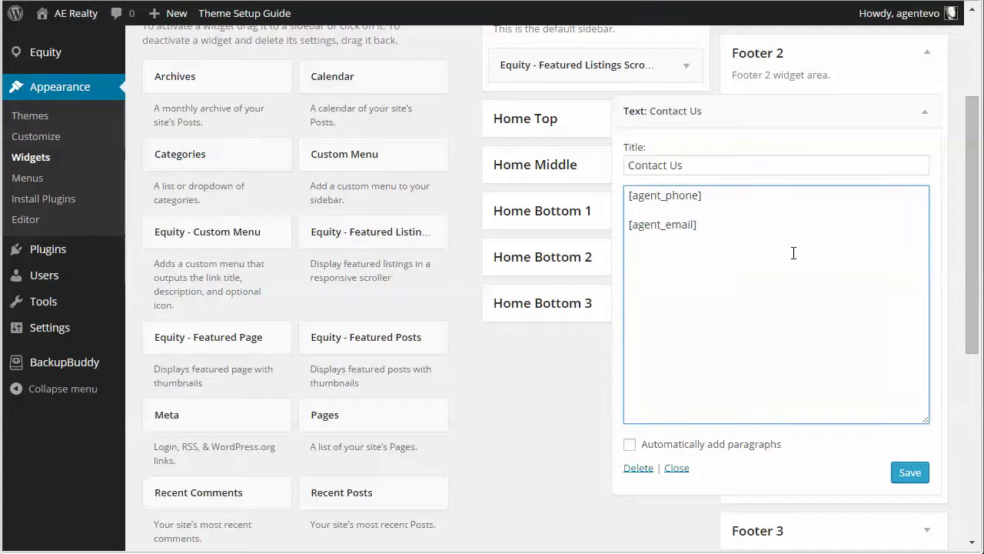
type("[agent_address]")
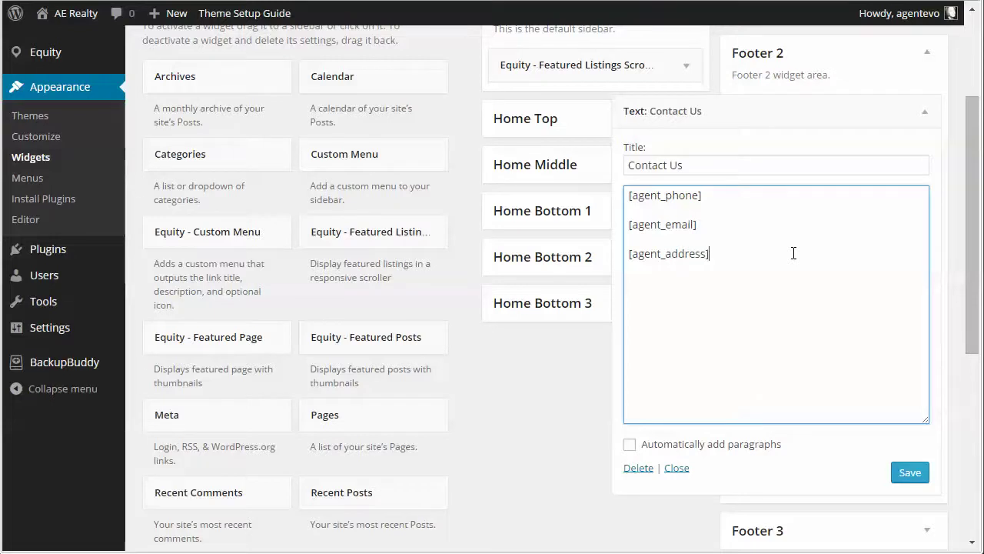
left_click(910, 475)
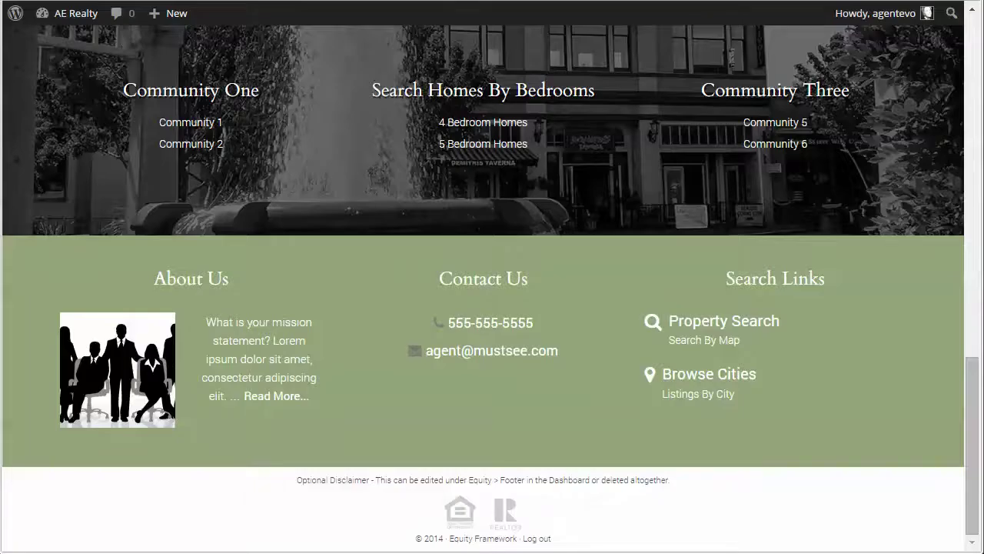
key("F5")
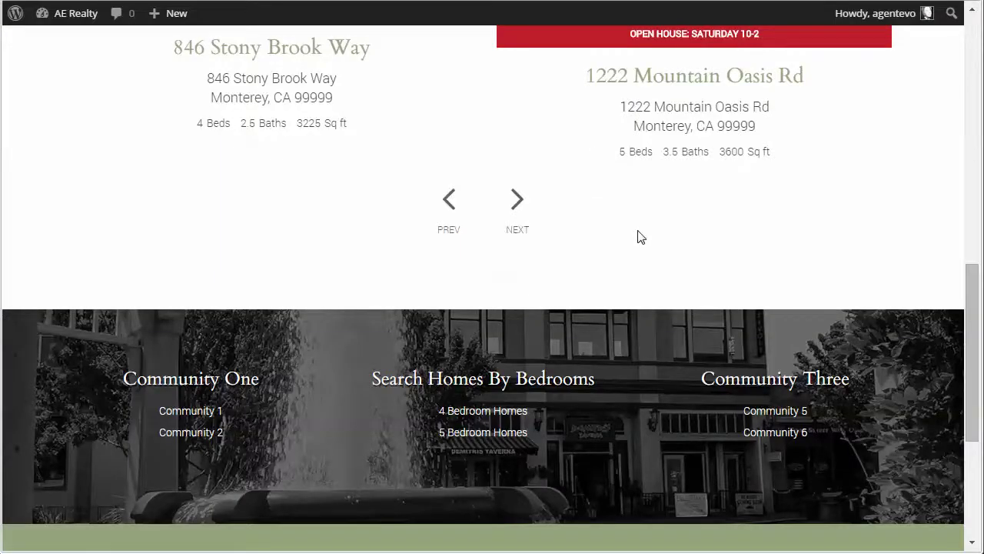
left_click_drag(970, 315, 972, 449)
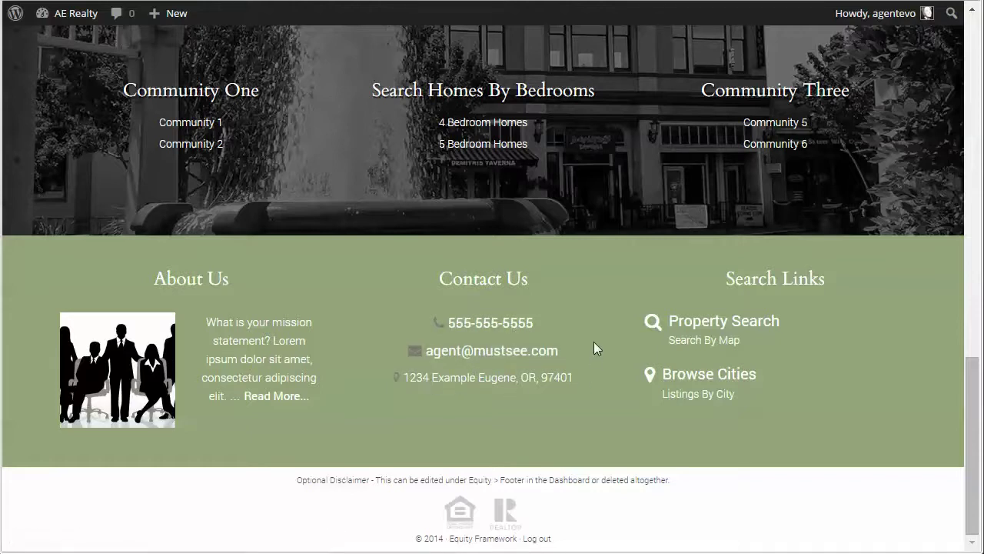
scroll(596, 342, "up", 15)
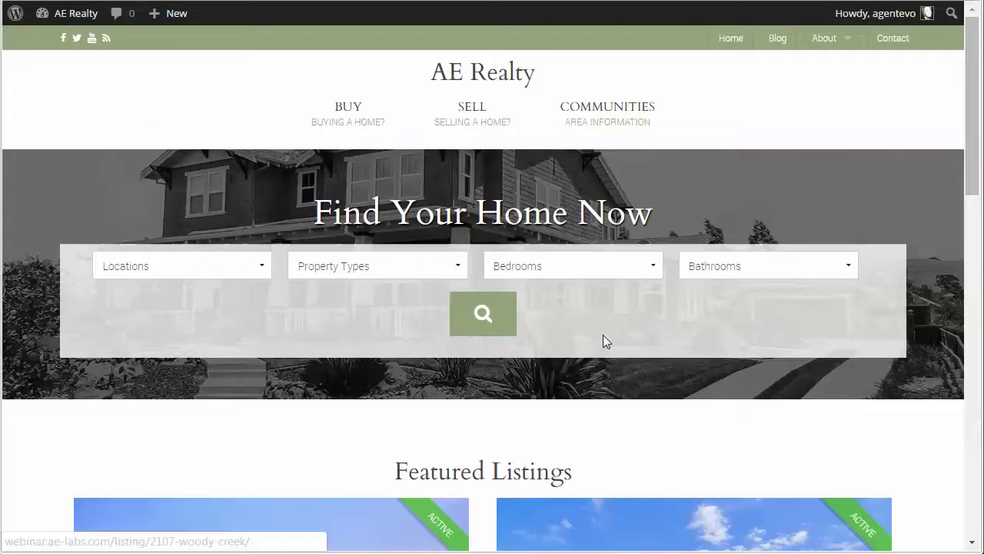